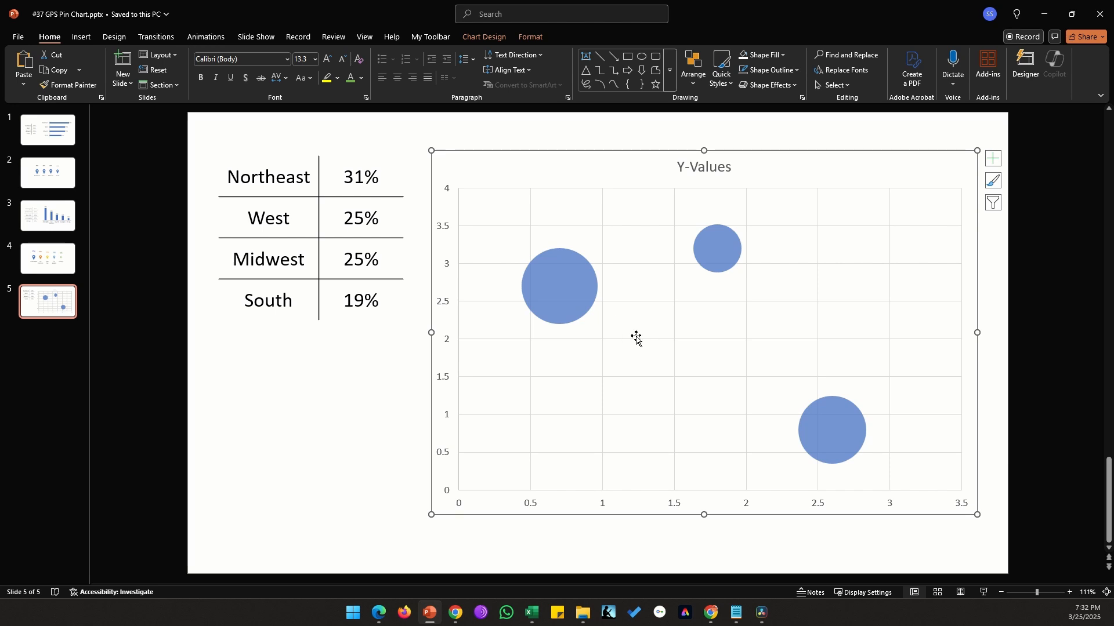
# Step: Delete the chart's title
pyautogui.click(734, 131)
pyautogui.click(708, 165)
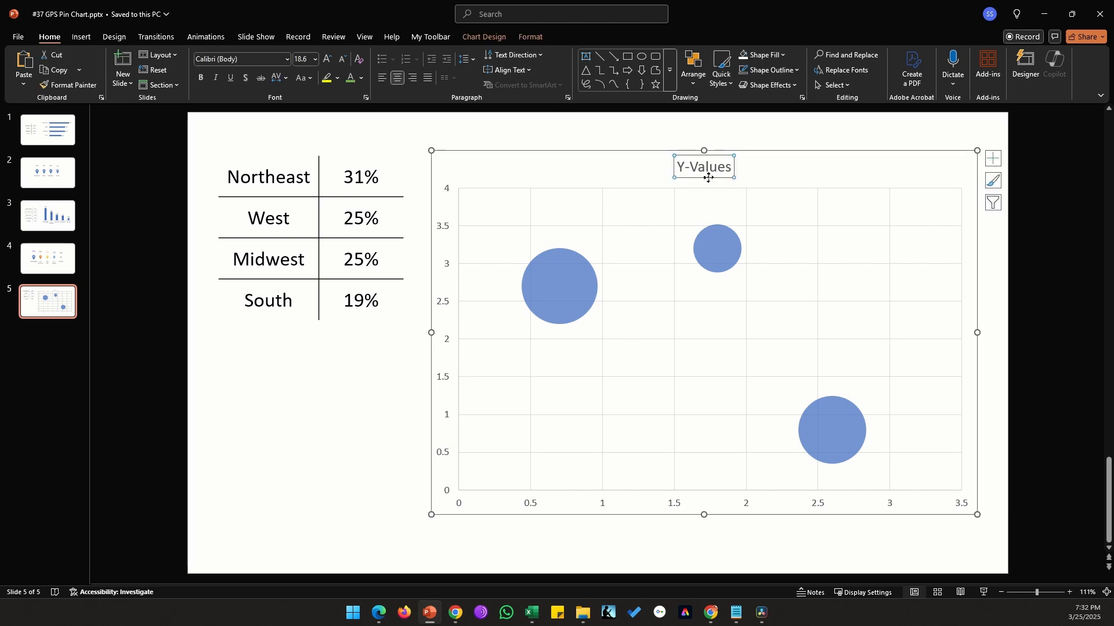
pyautogui.press('Delete')
# Step: Open the chart's data and set the X-values to 1, 2, 3 and 4 in four rows
pyautogui.rightClick(664, 256)
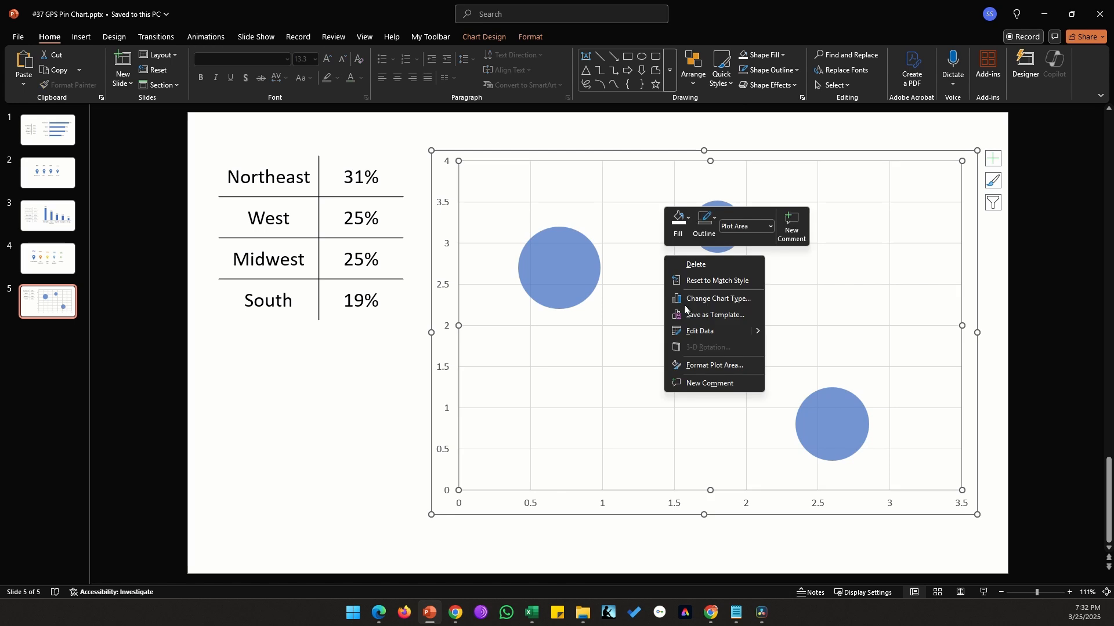
pyautogui.click(725, 330)
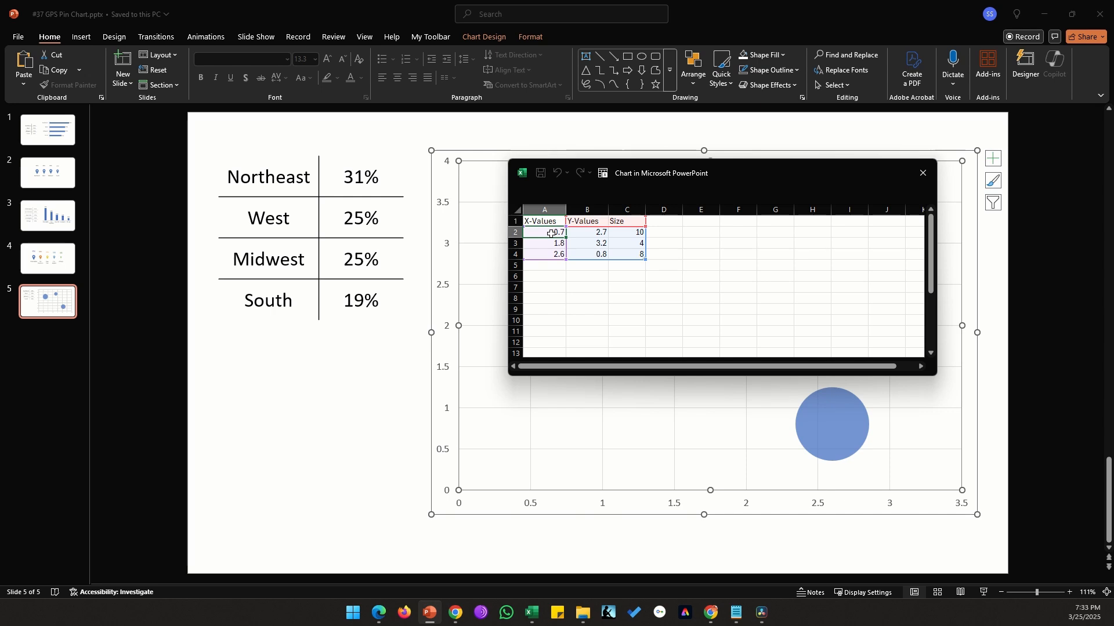
pyautogui.write('1')
pyautogui.press('Return')
pyautogui.write('2')
pyautogui.press('Return')
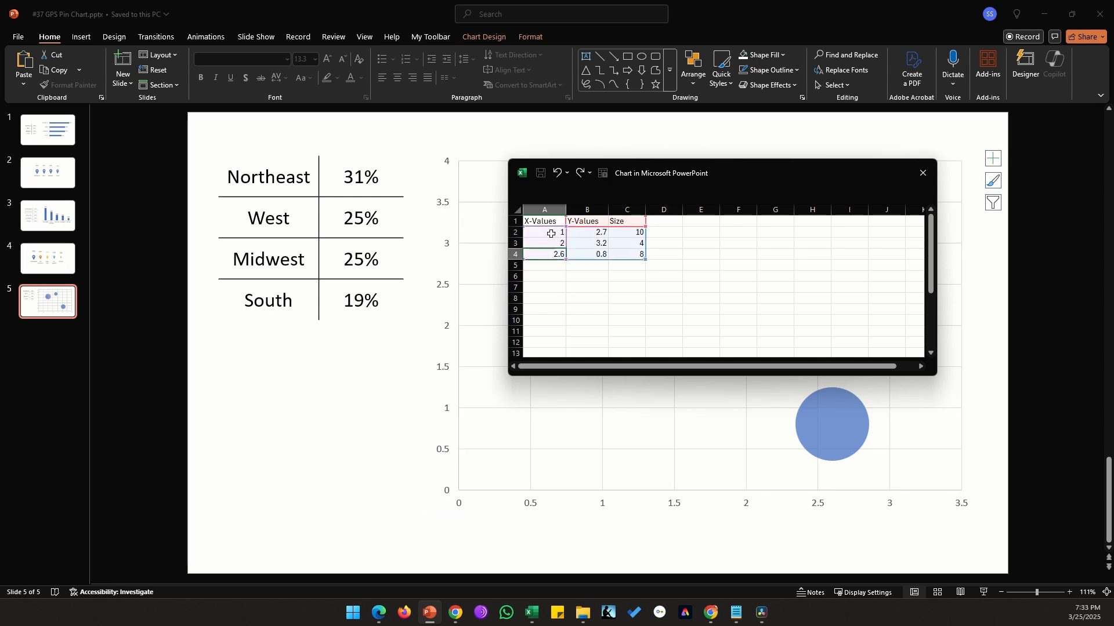
pyautogui.write('3')
pyautogui.press('Return')
pyautogui.write('4')
pyautogui.press('Return')
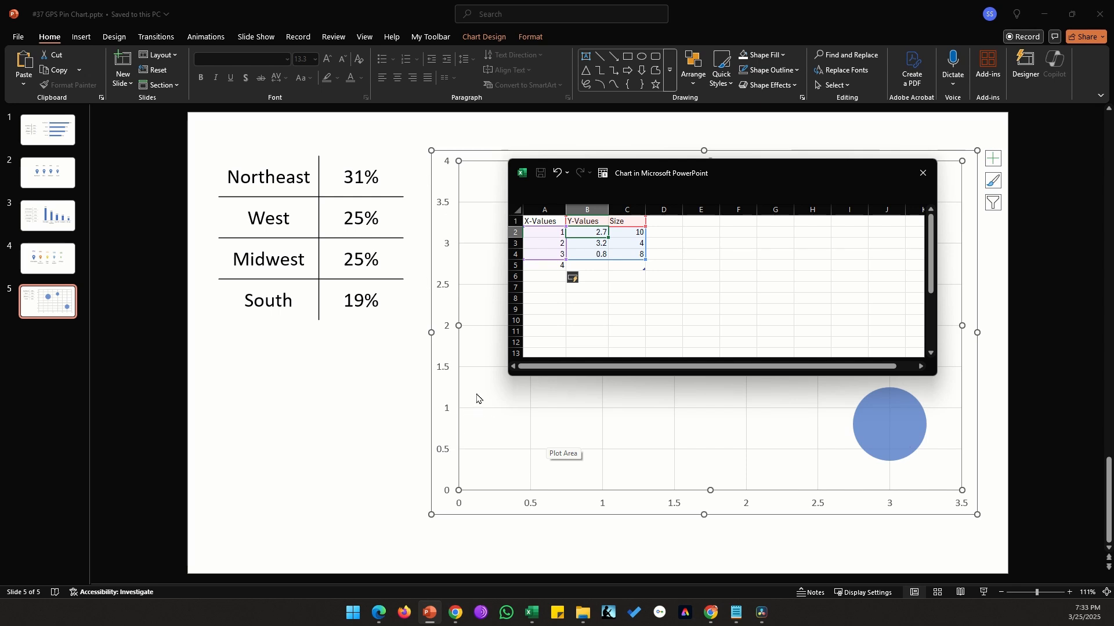
# Step: Set all four Y-values to 1 and extend the chart's data range to include row 5
pyautogui.write('1')
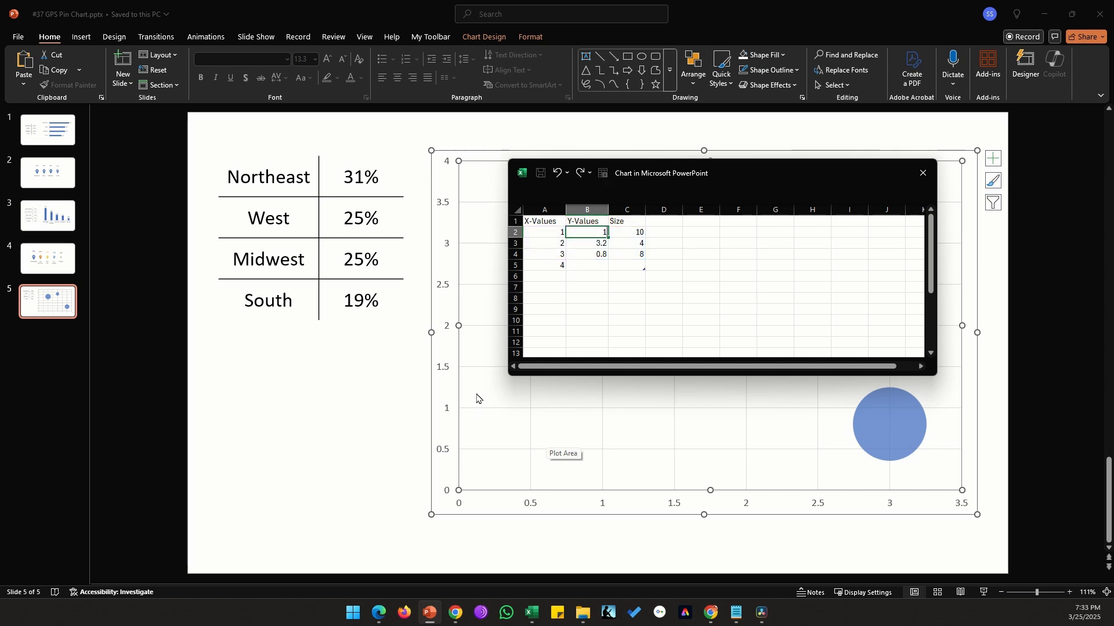
pyautogui.press('Return')
pyautogui.write('1')
pyautogui.press('Return')
pyautogui.write('1')
pyautogui.press('Return')
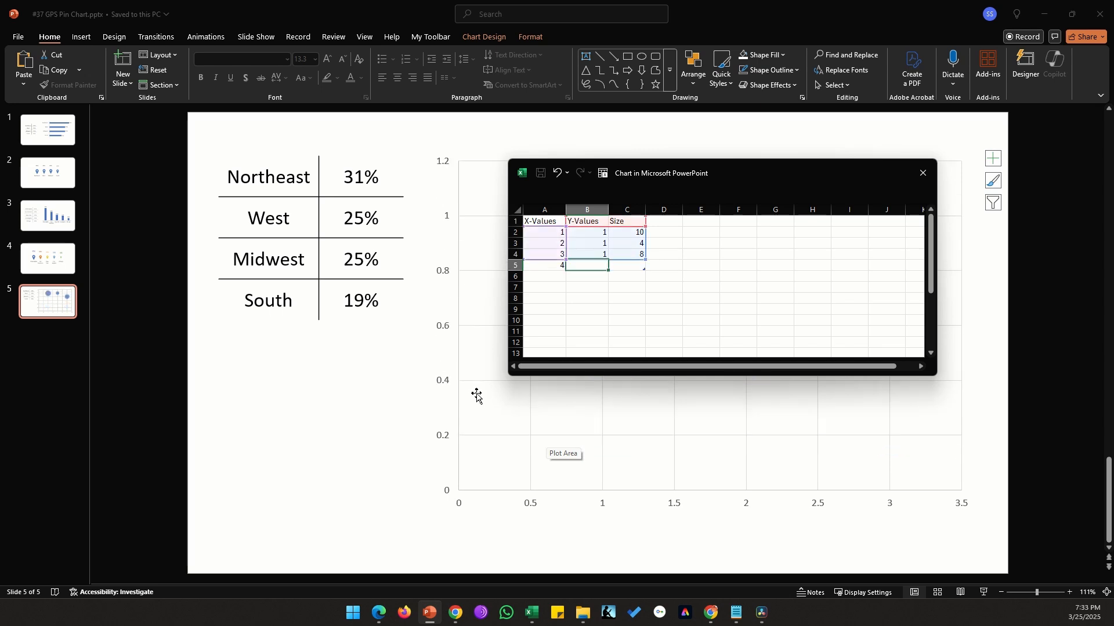
pyautogui.write('1')
pyautogui.press('Return')
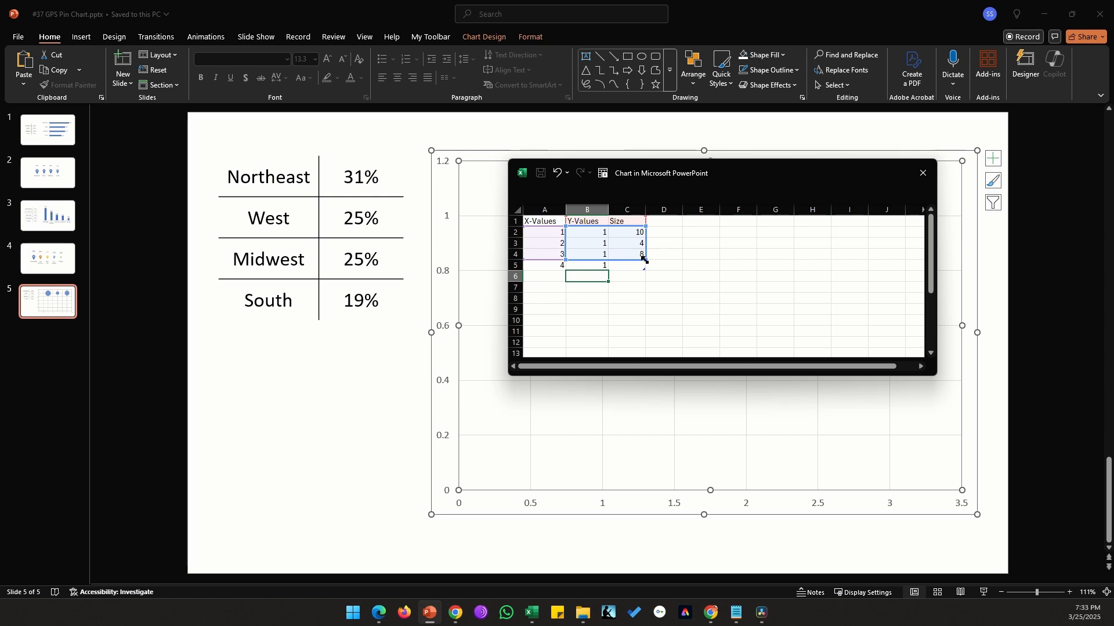
pyautogui.moveTo(643, 263); pyautogui.dragTo(644, 269)
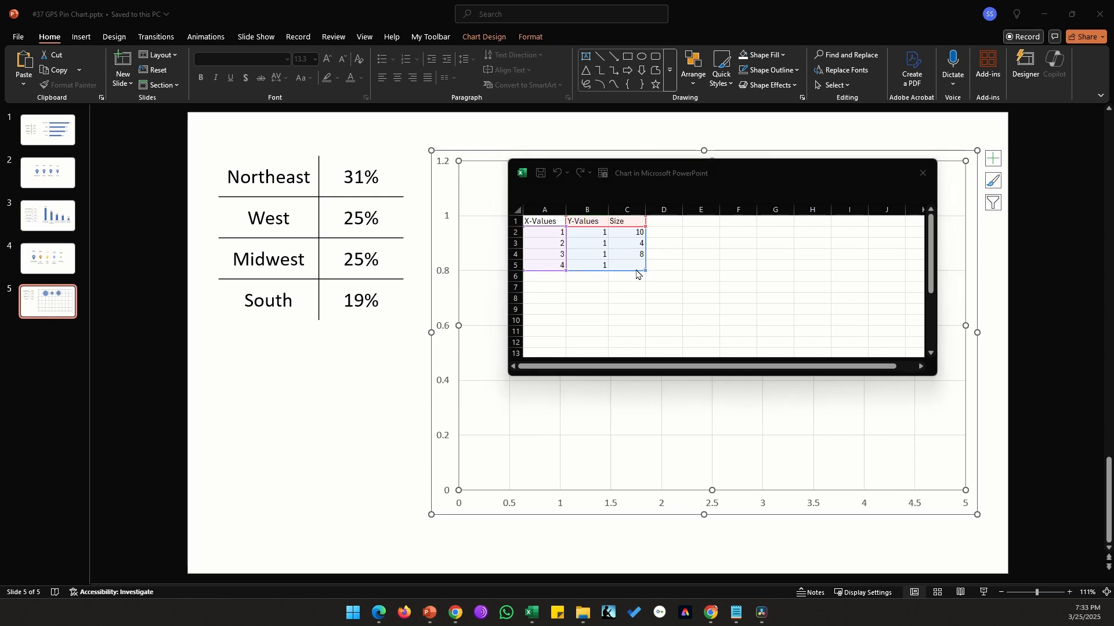
# Step: Enter bubble sizes of 31%, 25%, 25% and 19% and close the data sheet
pyautogui.click(641, 232)
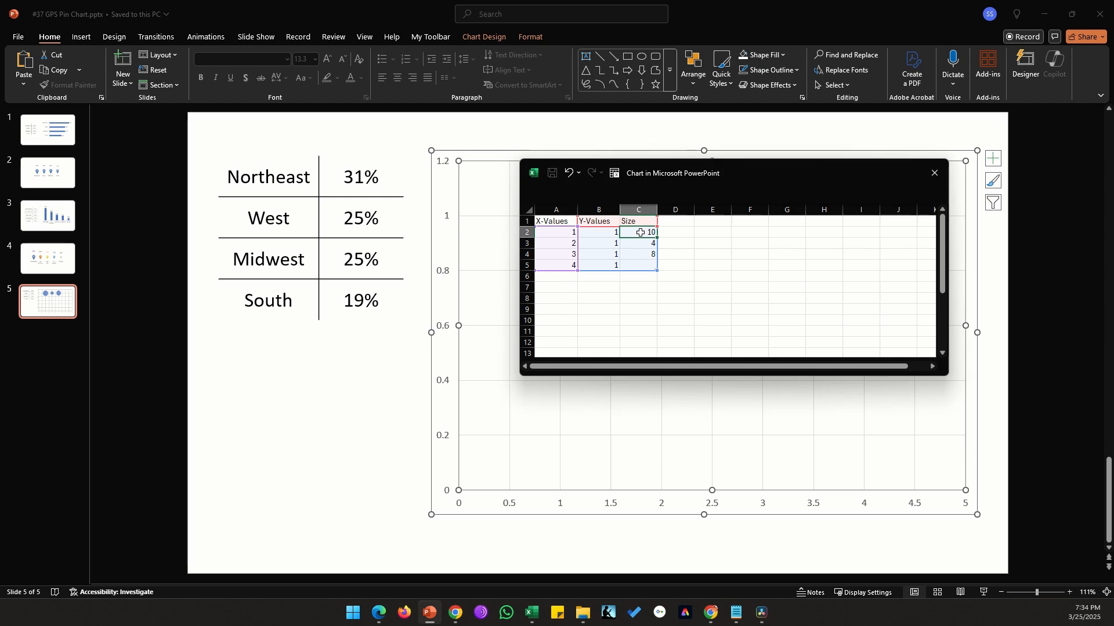
pyautogui.write('31%')
pyautogui.press('Return')
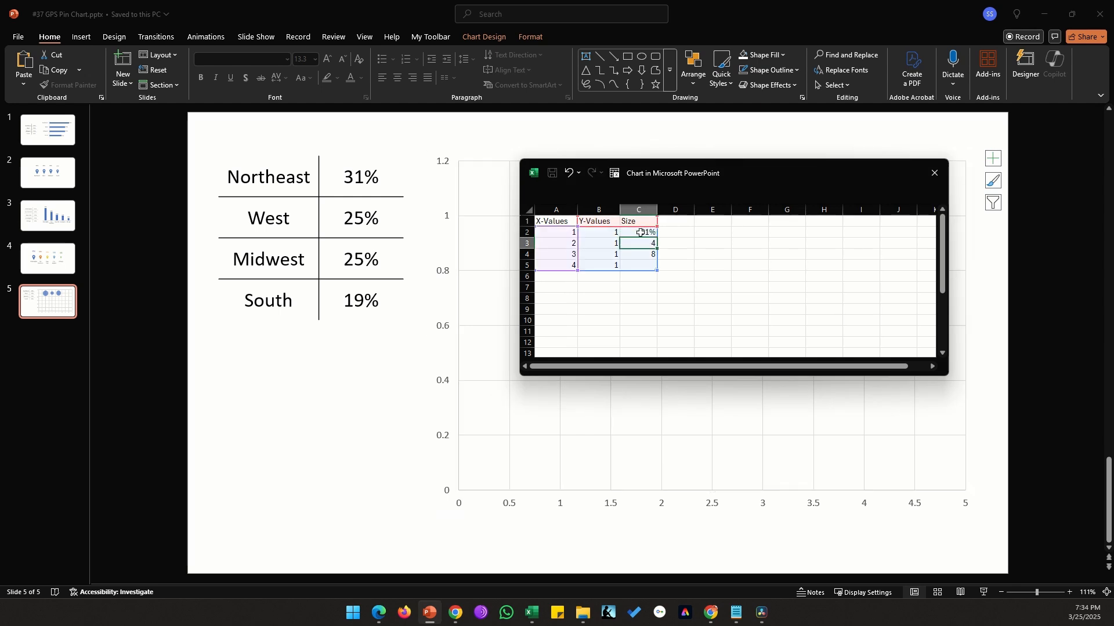
pyautogui.write('25%')
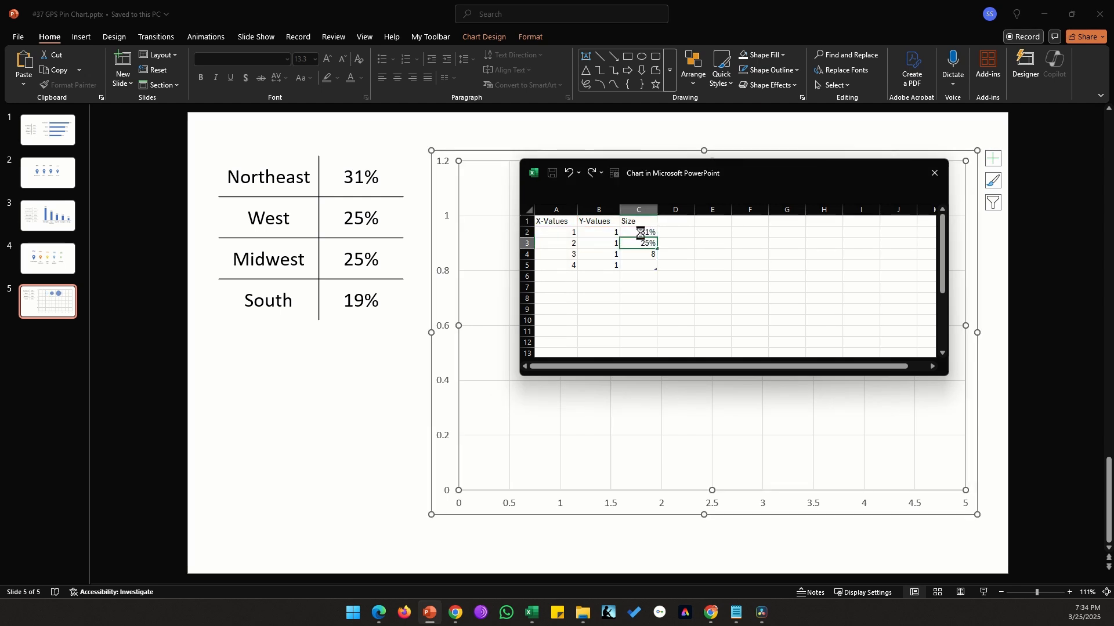
pyautogui.press('Return')
pyautogui.write('25%')
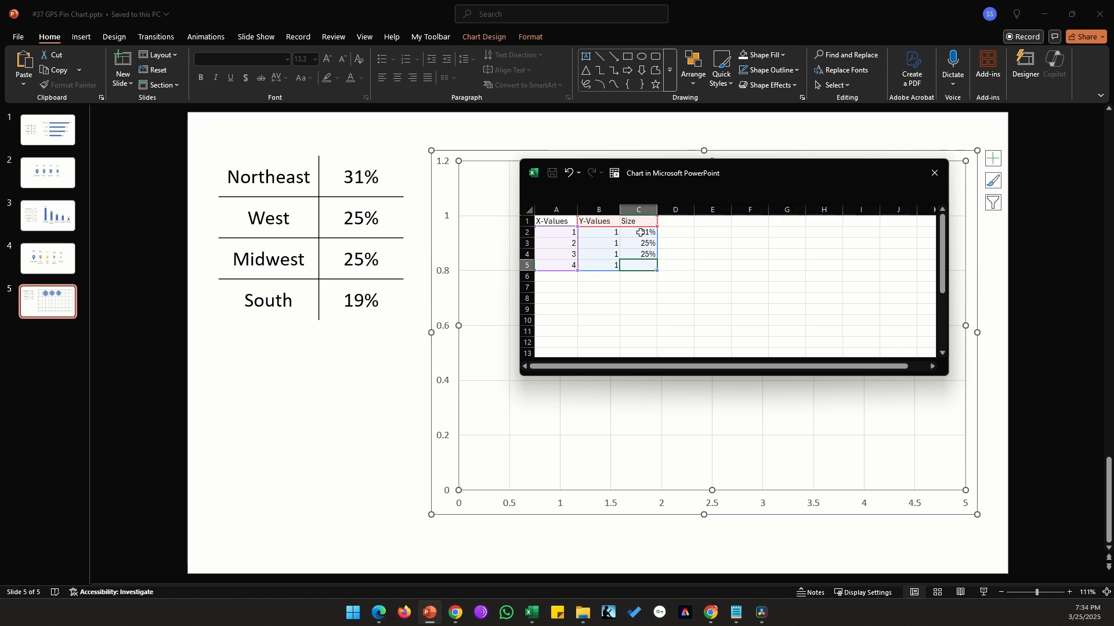
pyautogui.press('Return')
pyautogui.write('19')
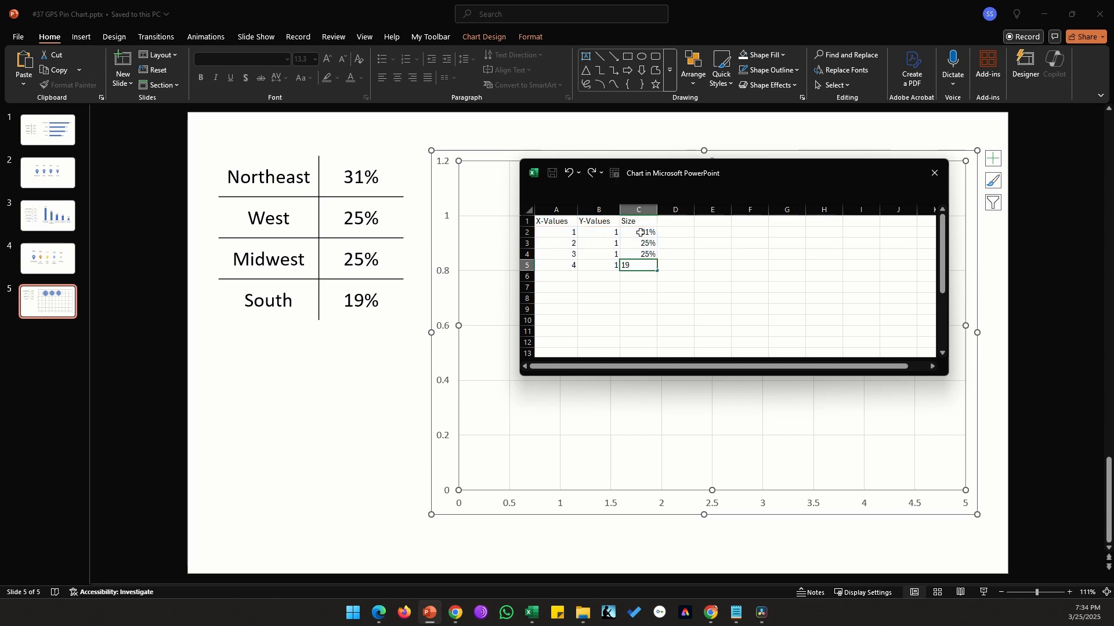
pyautogui.write('%')
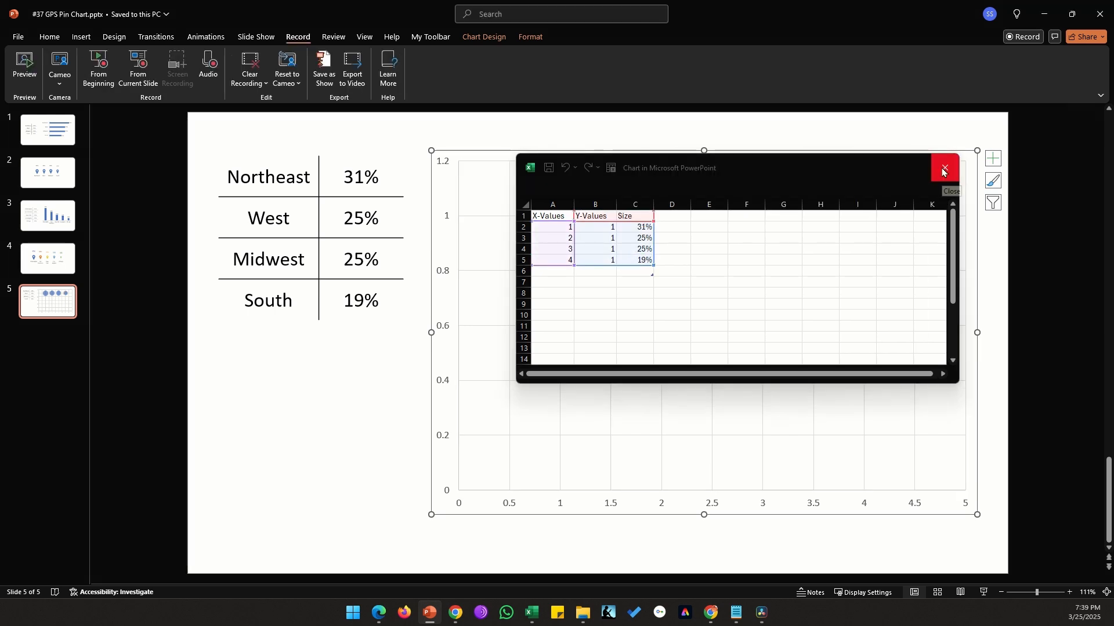
pyautogui.click(942, 172)
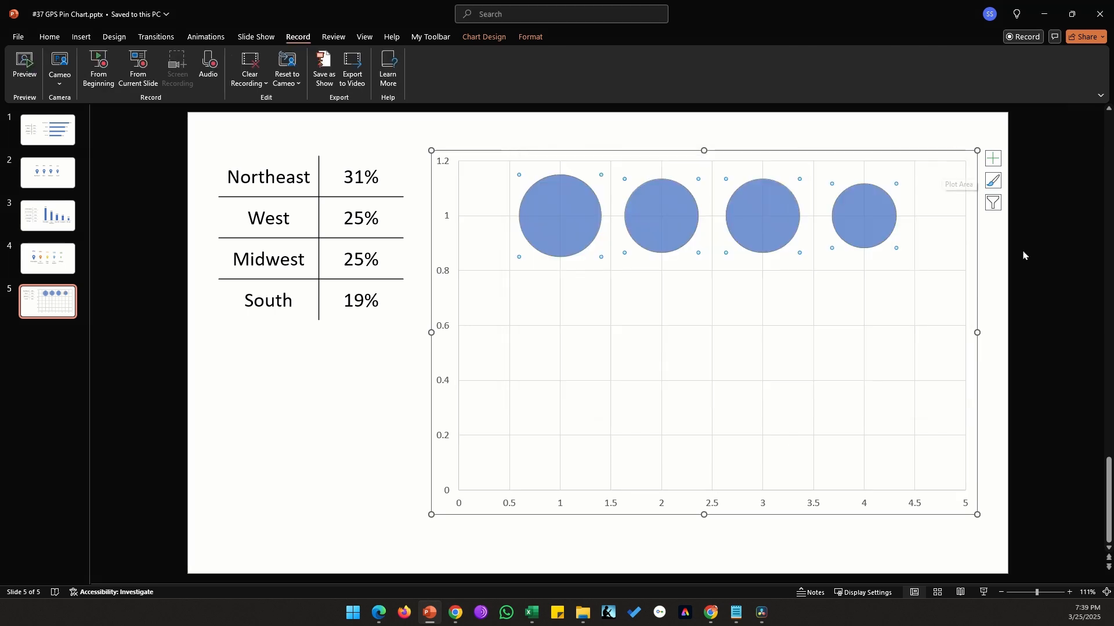
# Step: Reopen the chart data and add labels NE, W, MW and S in column E beside the four rows, then close it
pyautogui.click(1055, 249)
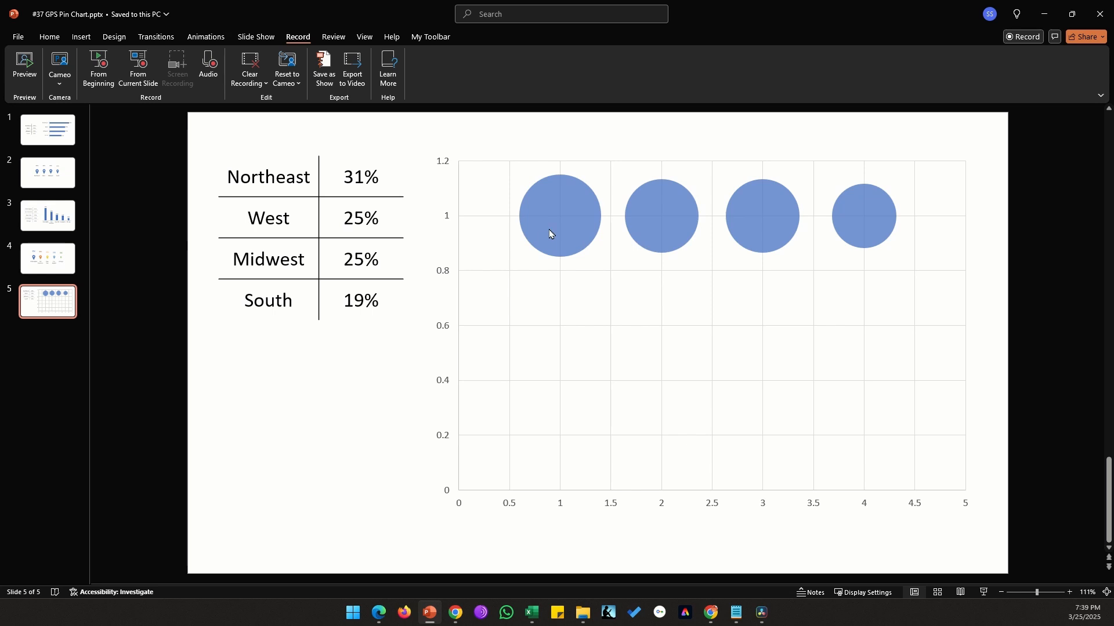
pyautogui.rightClick(661, 268)
pyautogui.click(691, 327)
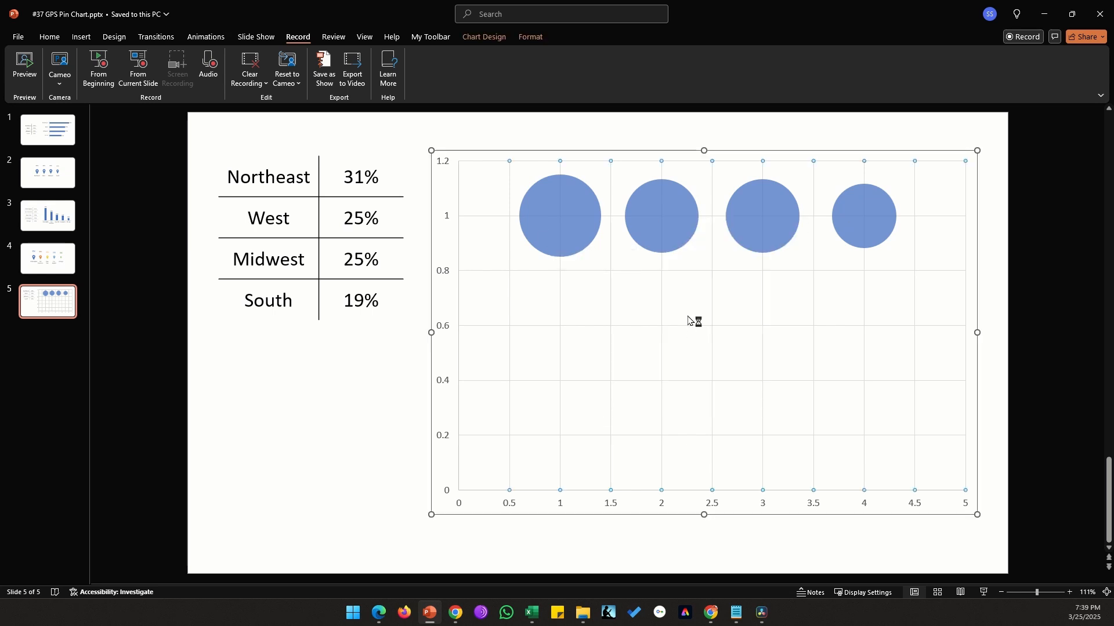
pyautogui.moveTo(735, 453); pyautogui.dragTo(736, 225)
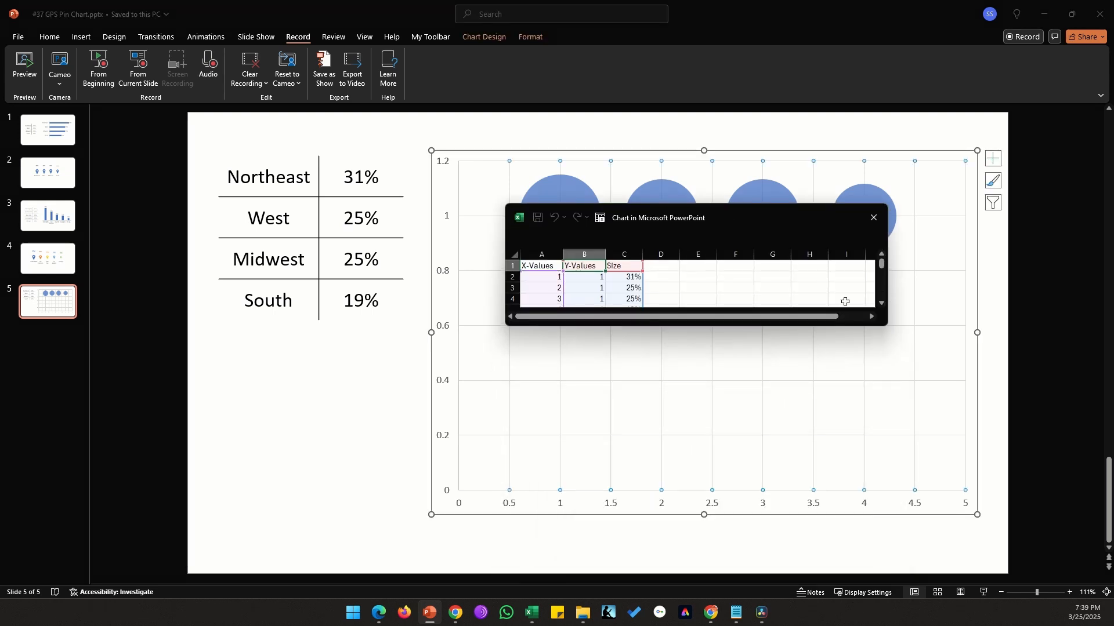
pyautogui.moveTo(886, 327); pyautogui.dragTo(939, 399)
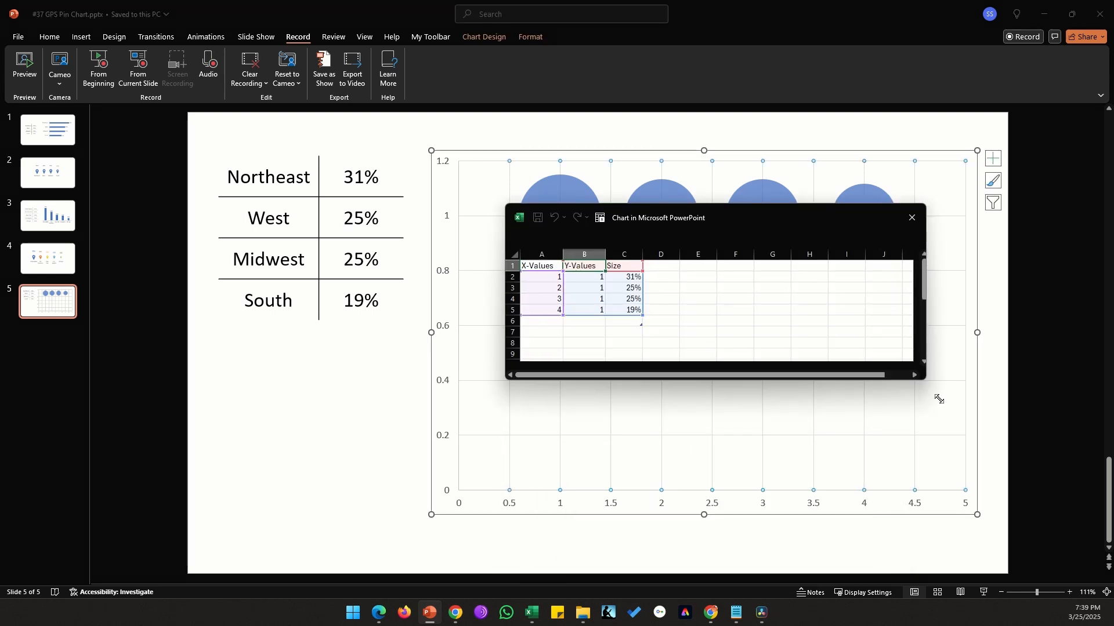
pyautogui.click(688, 280)
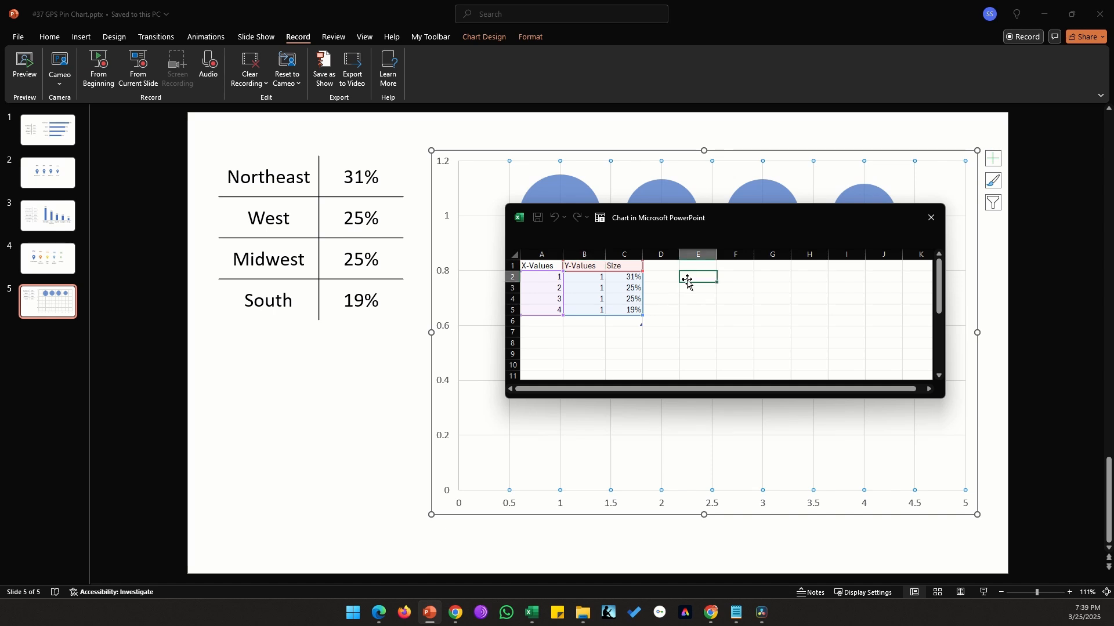
pyautogui.write('N')
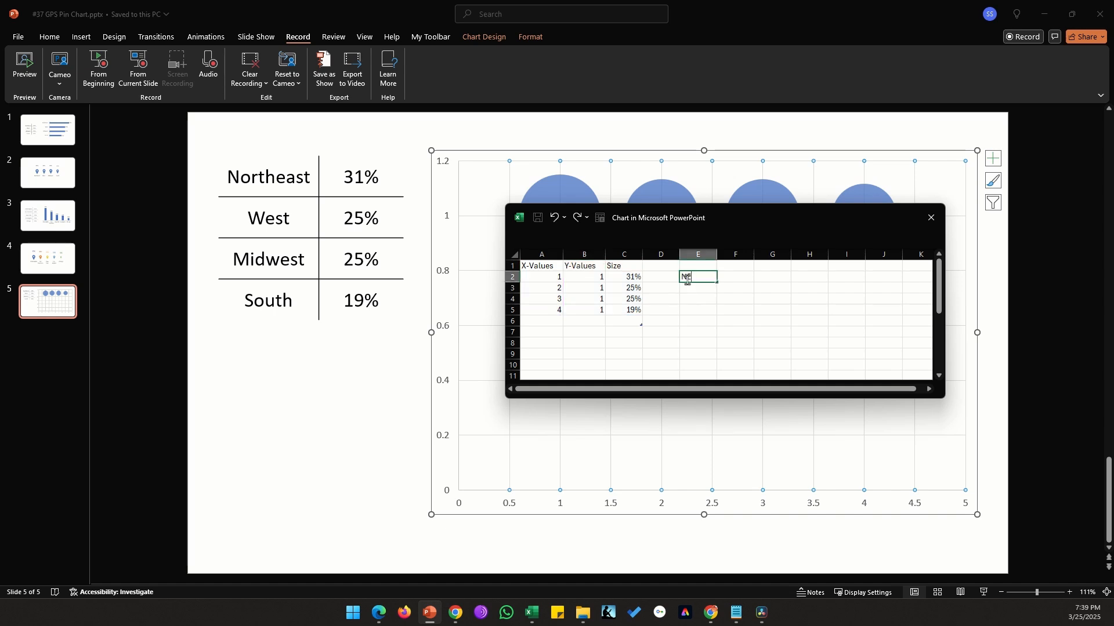
pyautogui.press('Return')
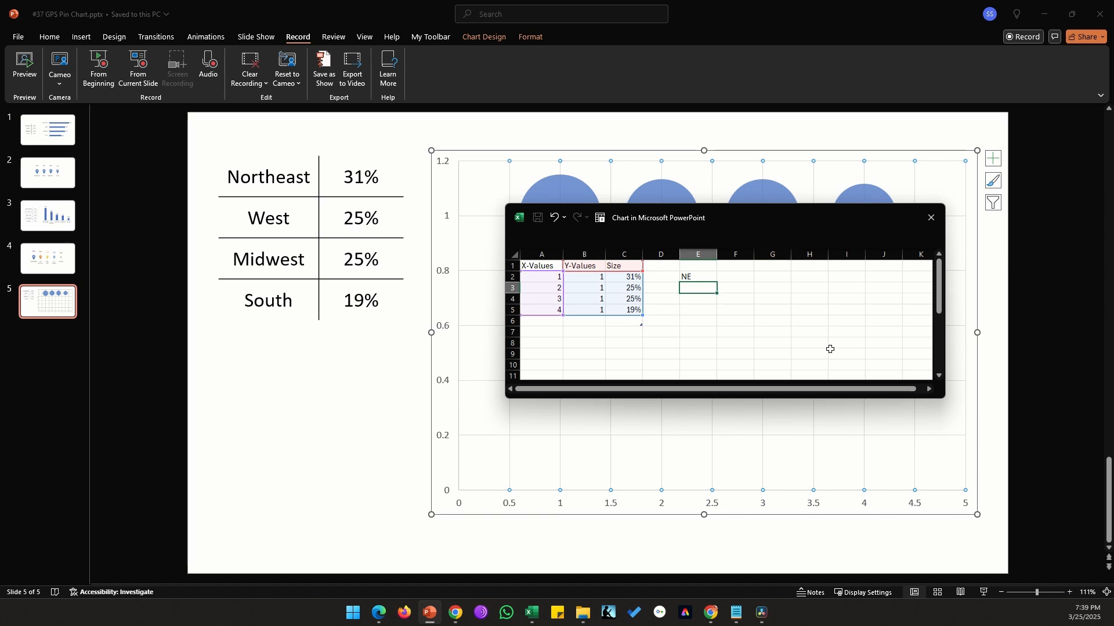
pyautogui.write('W')
pyautogui.press('Return')
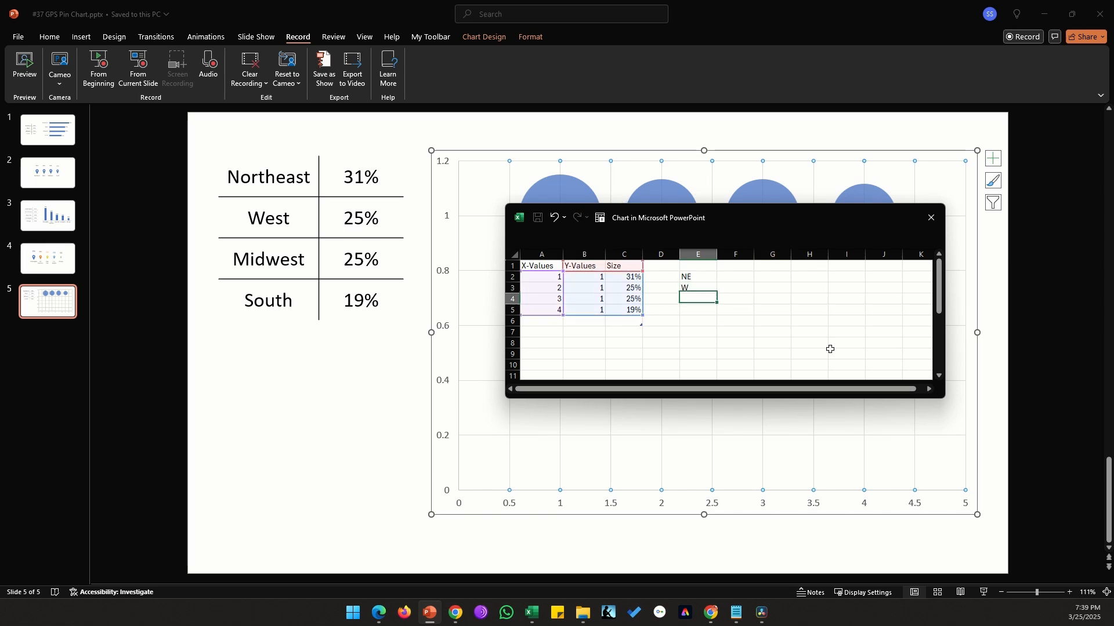
pyautogui.write('M')
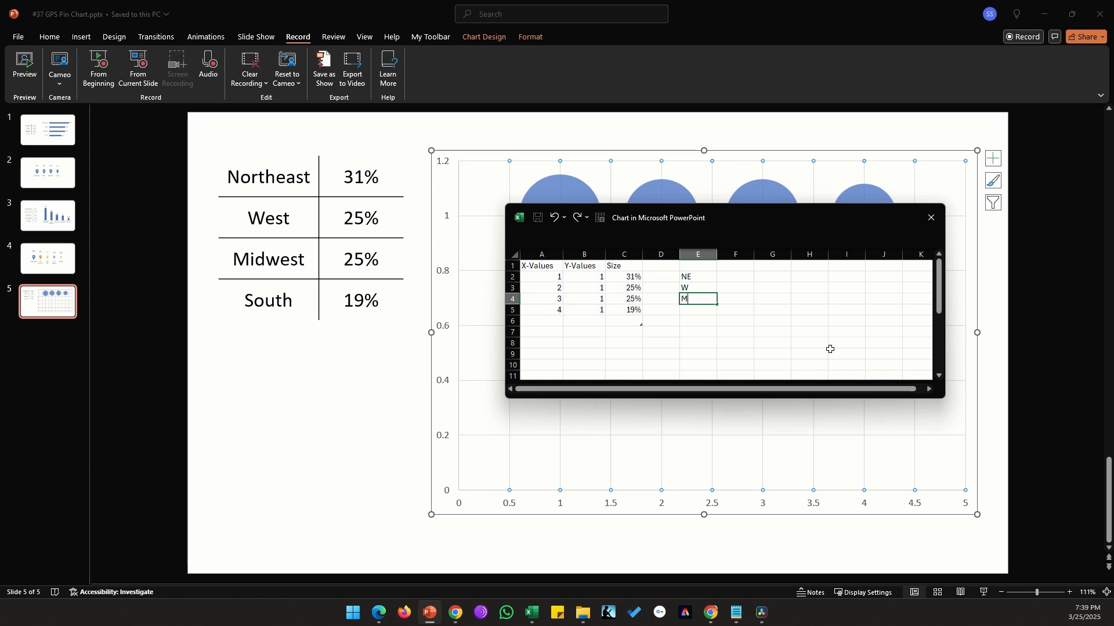
pyautogui.write('W')
pyautogui.press('Return')
pyautogui.write('S')
pyautogui.press('Up')
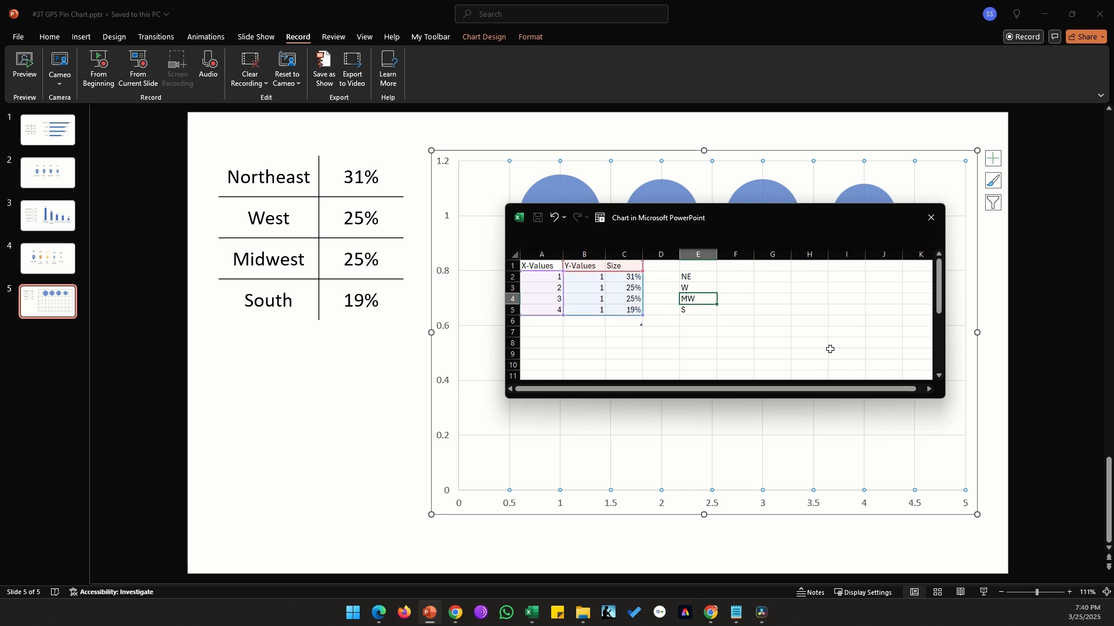
pyautogui.click(932, 221)
pyautogui.click(1050, 280)
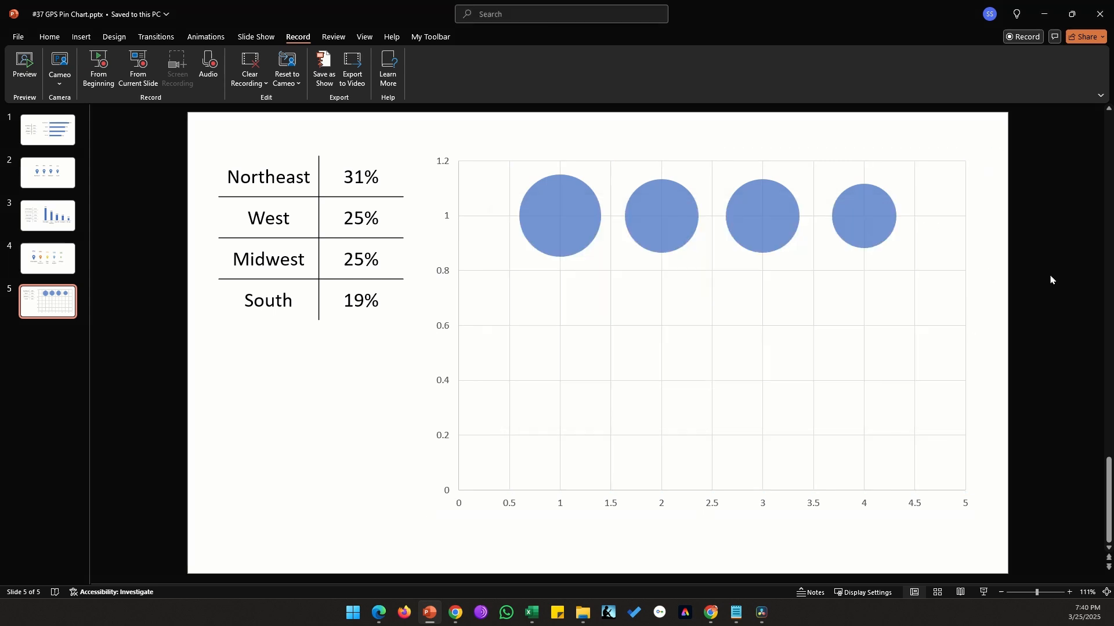
# Step: Set the vertical axis maximum bound to 2
pyautogui.doubleClick(449, 222)
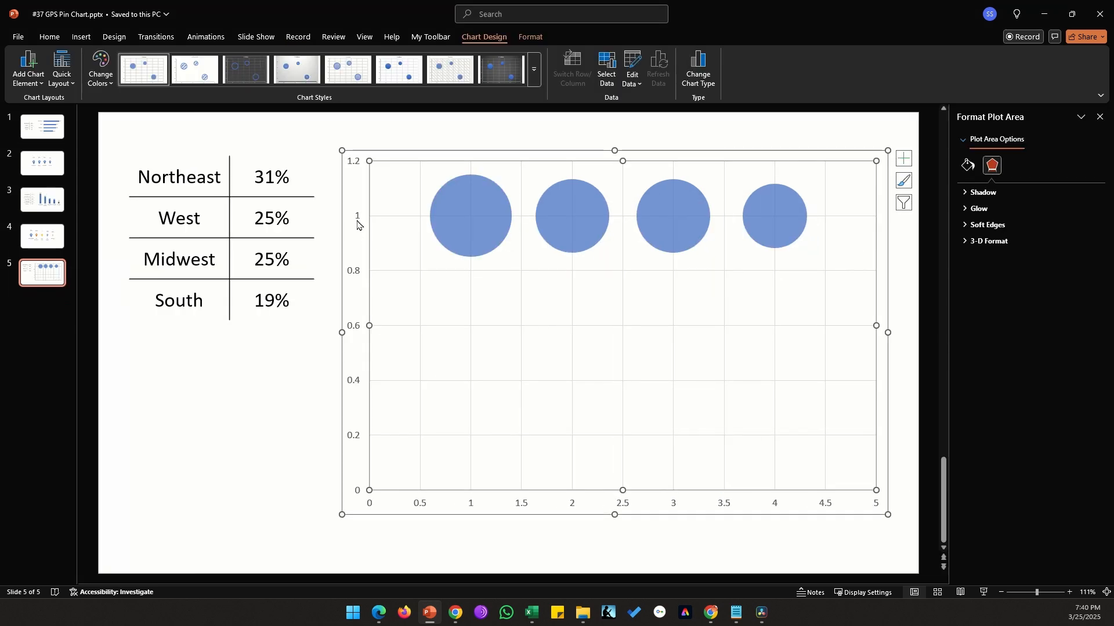
pyautogui.click(357, 224)
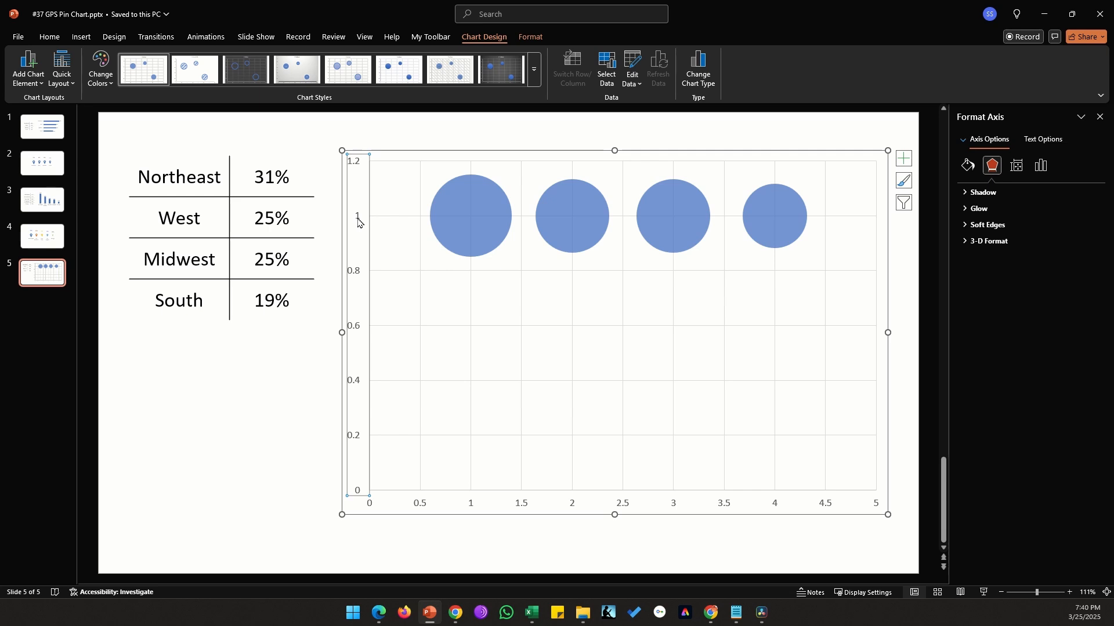
pyautogui.click(1040, 166)
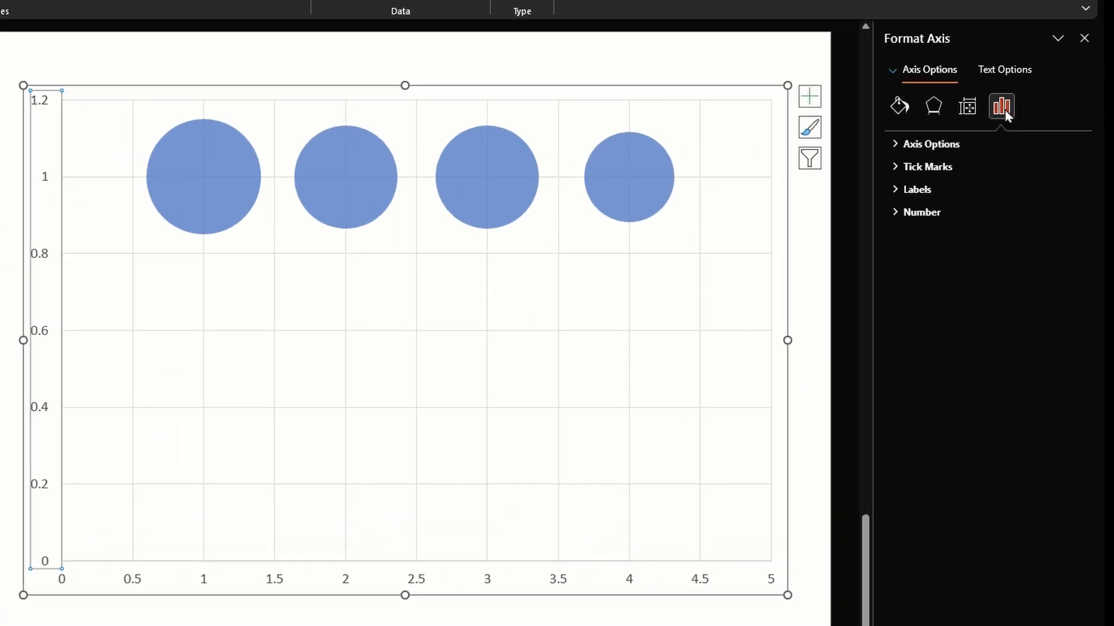
pyautogui.click(948, 145)
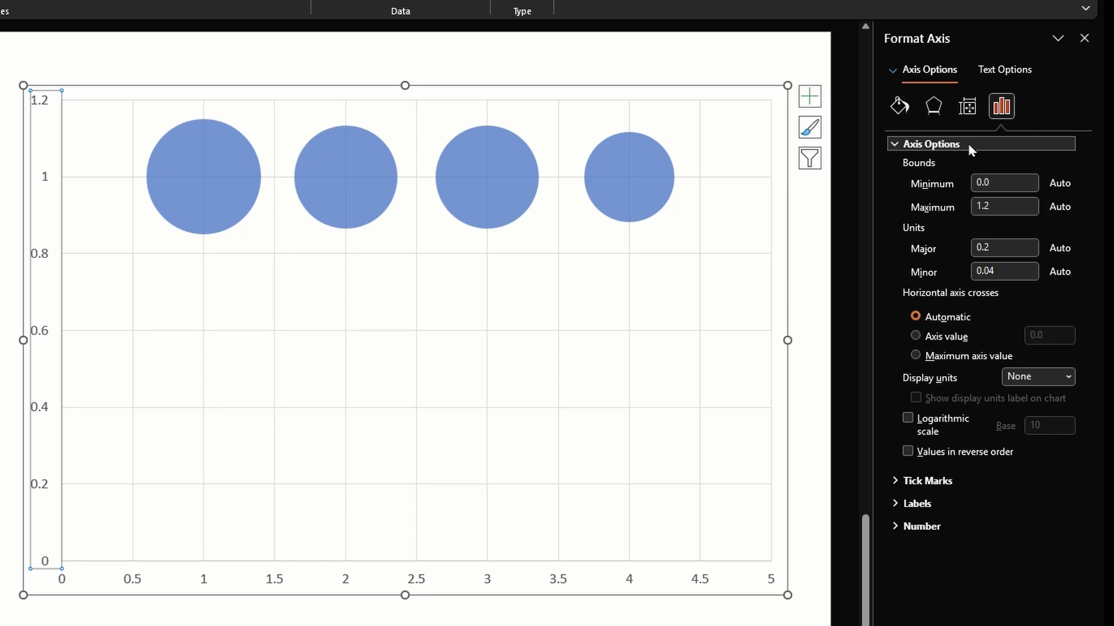
pyautogui.moveTo(1004, 206); pyautogui.dragTo(945, 210)
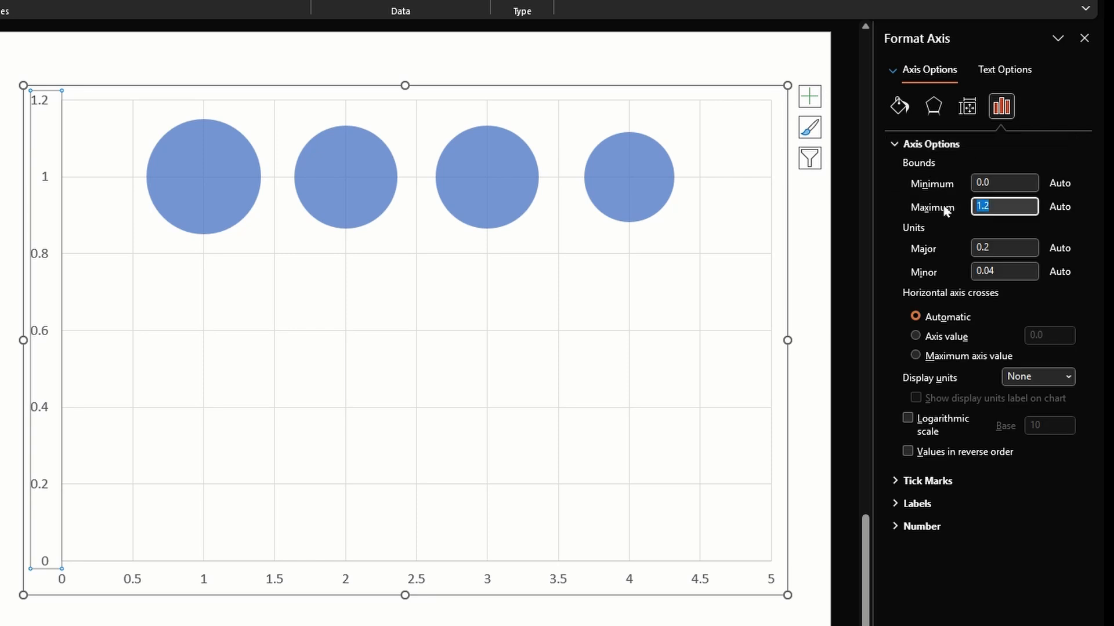
pyautogui.write('2')
pyautogui.press('Tab')
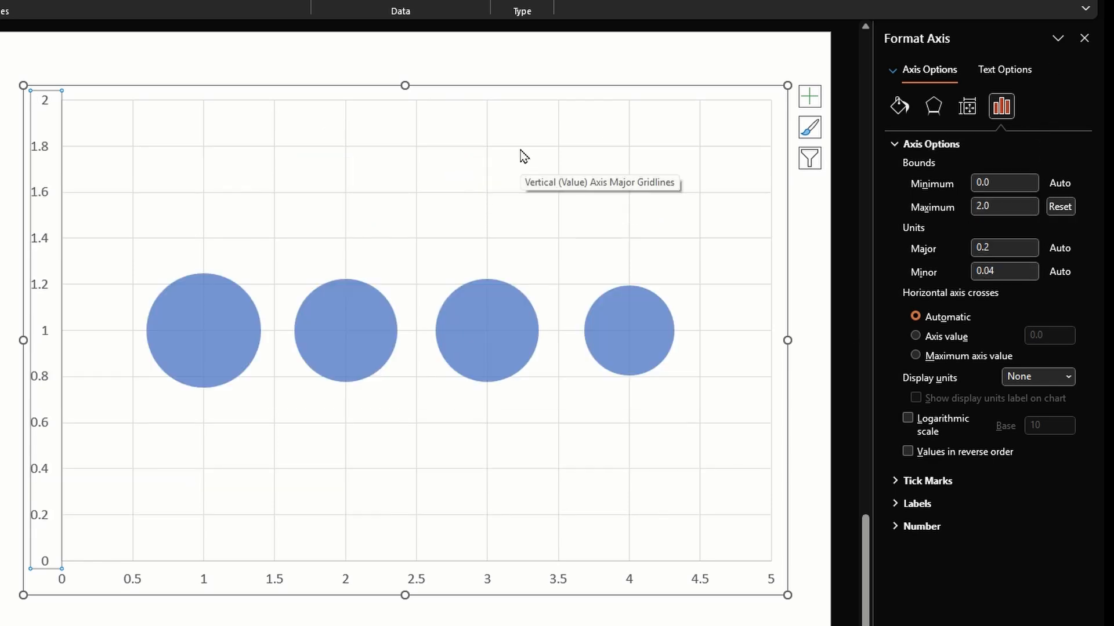
# Step: Remove the chart's gridlines and deselect the chart
pyautogui.click(810, 96)
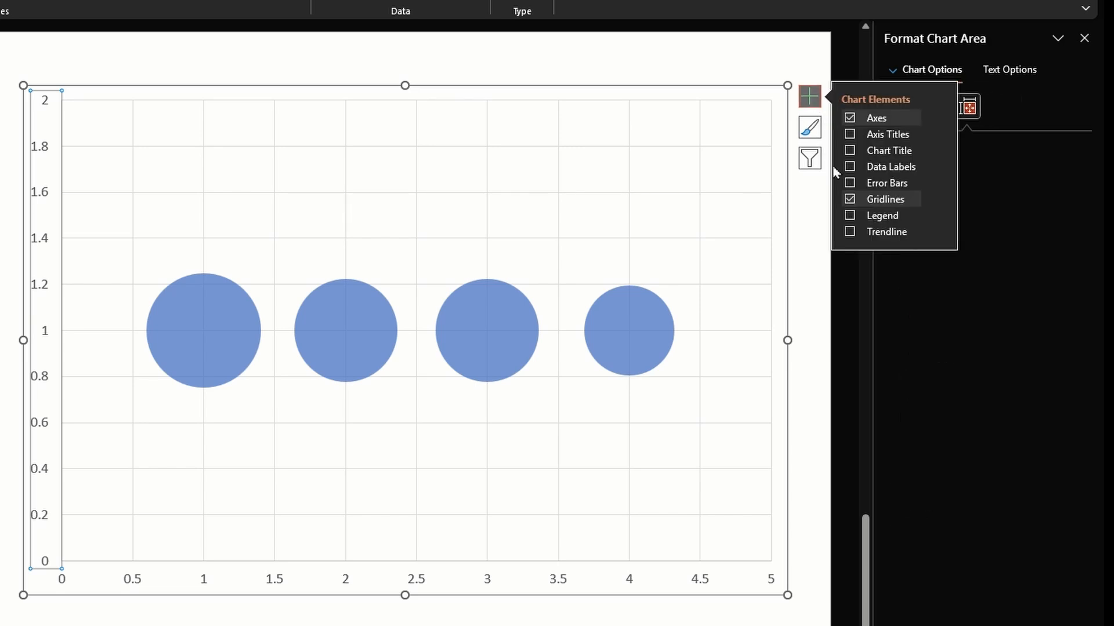
pyautogui.click(850, 200)
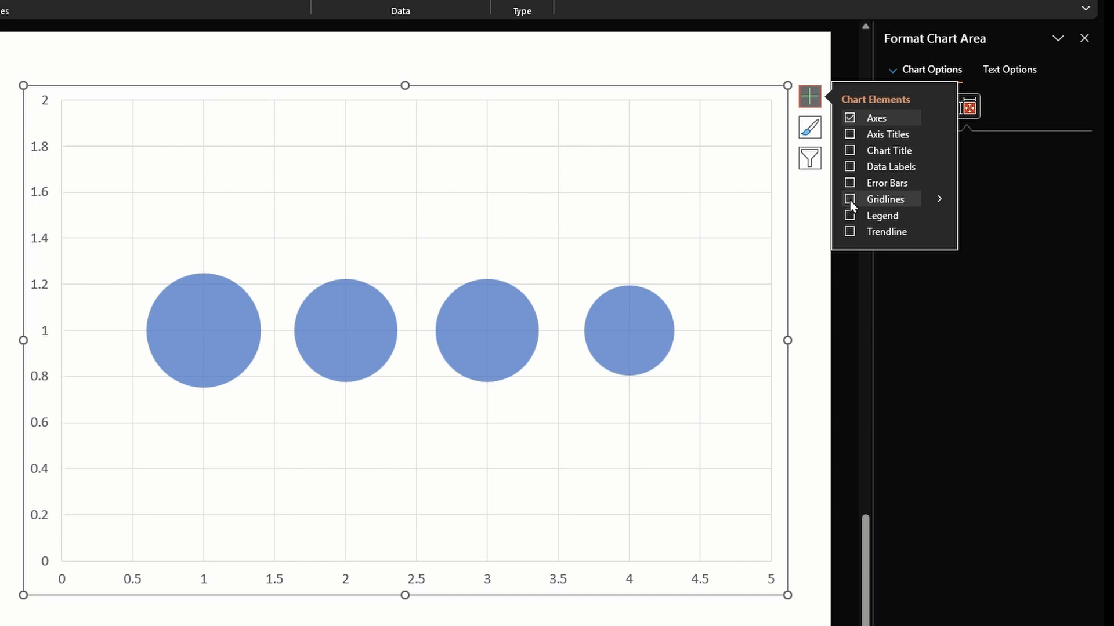
pyautogui.click(803, 266)
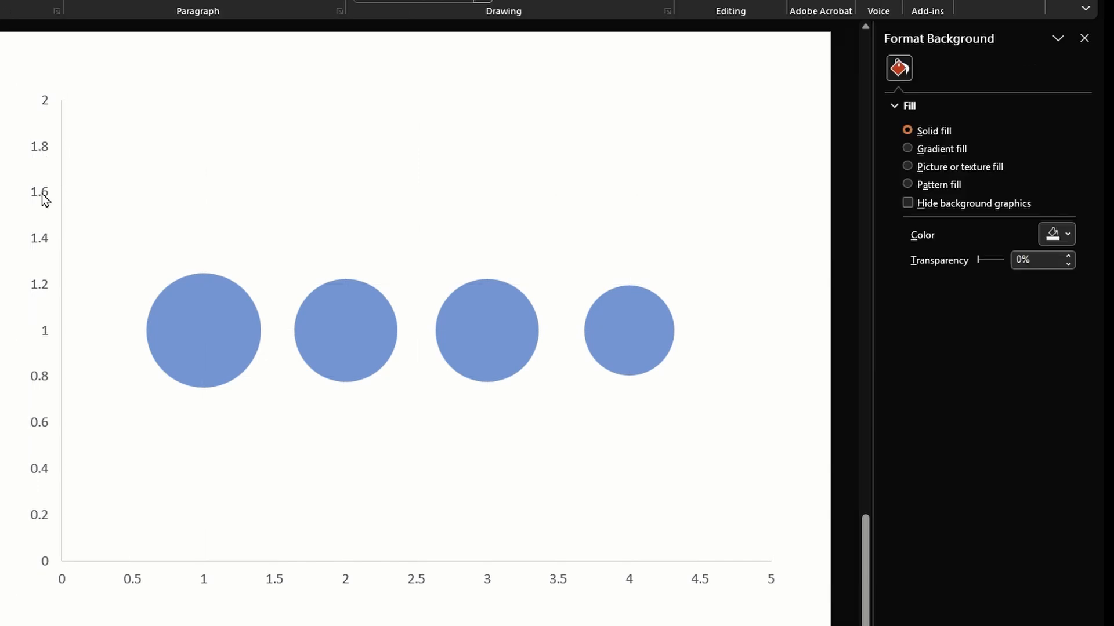
# Step: Turn off the chart's axes and deselect the chart
pyautogui.click(390, 181)
pyautogui.click(809, 103)
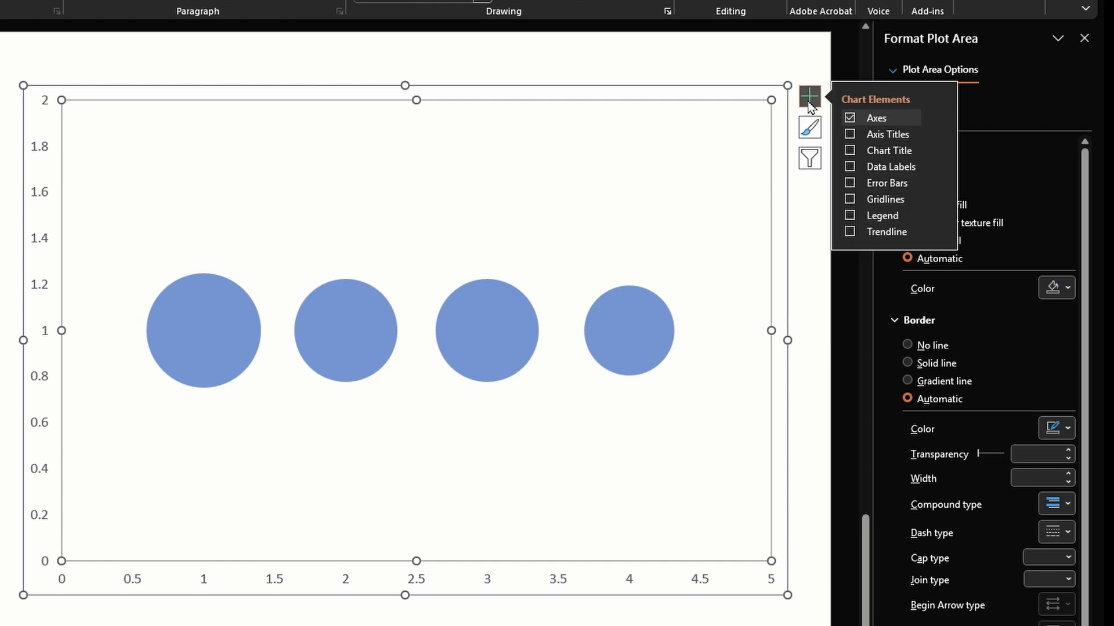
pyautogui.click(850, 119)
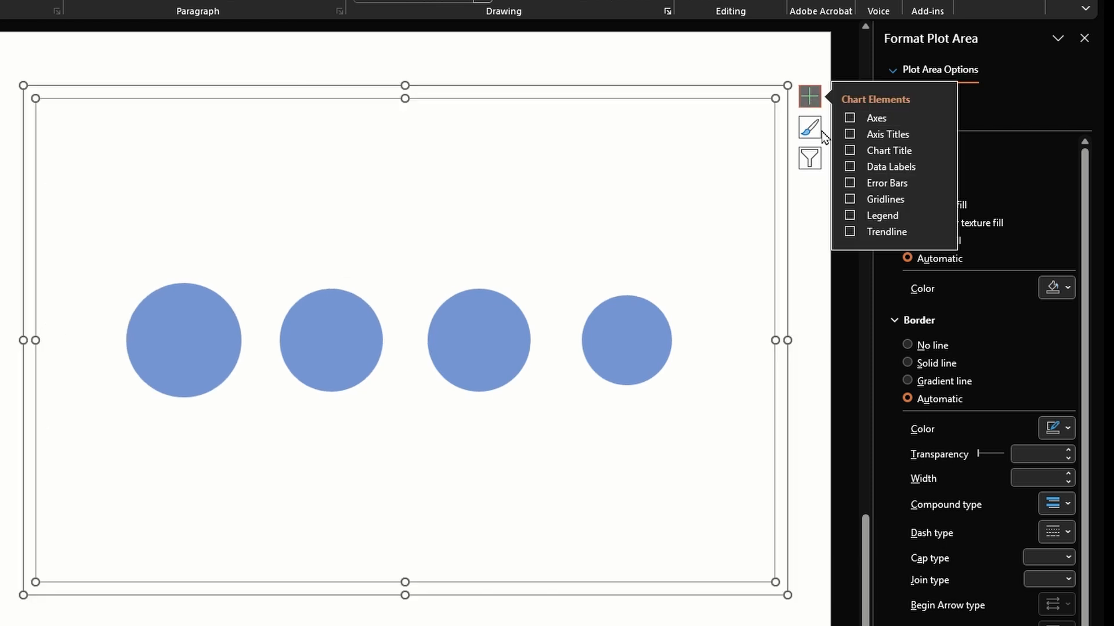
pyautogui.press('Escape')
pyautogui.press('Escape')
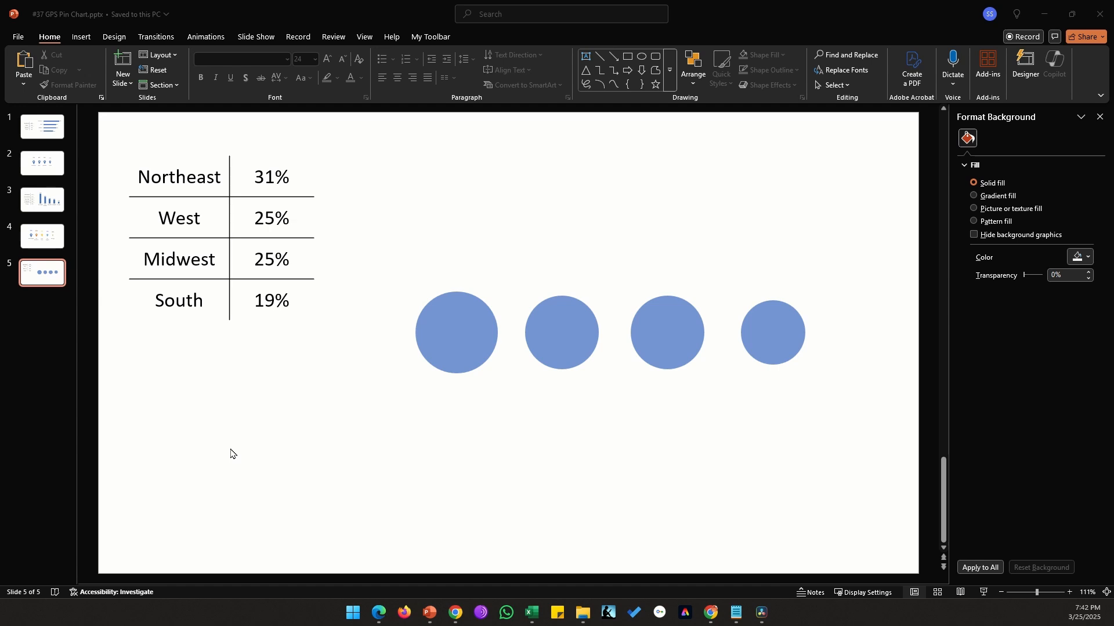
# Step: Insert a map pin icon from the stock icons by searching for "pin"
pyautogui.click(87, 38)
pyautogui.click(257, 63)
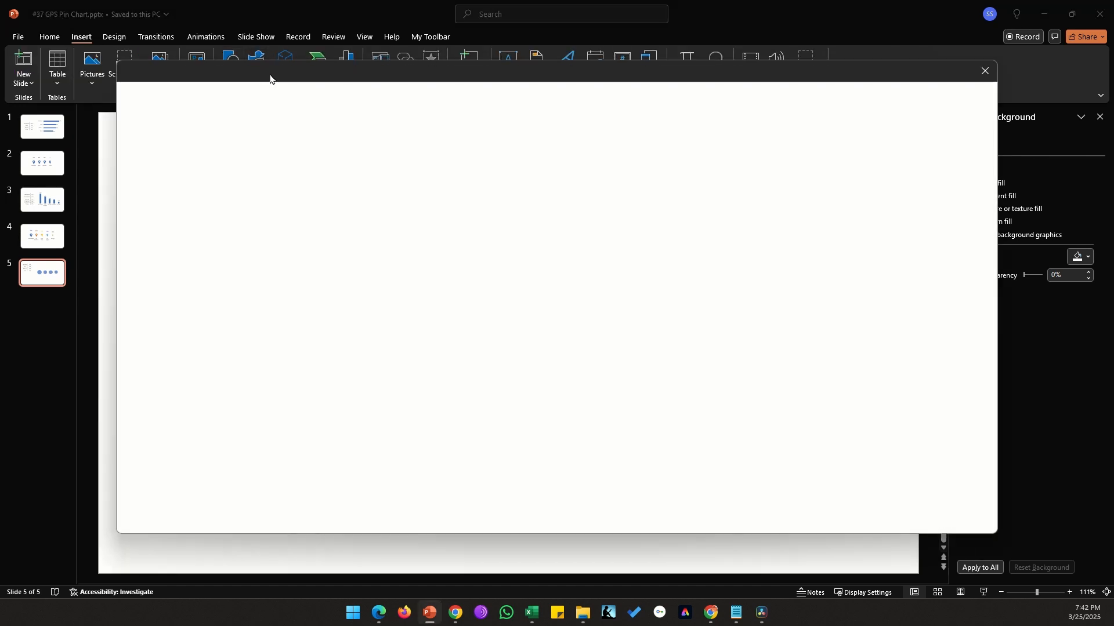
pyautogui.write('pin')
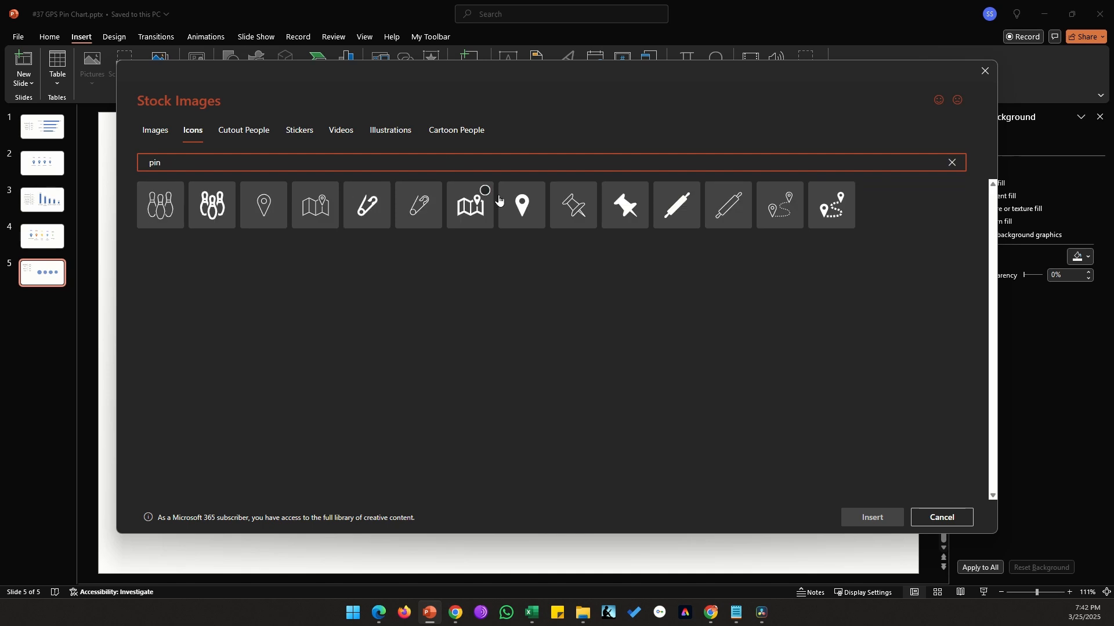
pyautogui.click(522, 205)
pyautogui.click(871, 518)
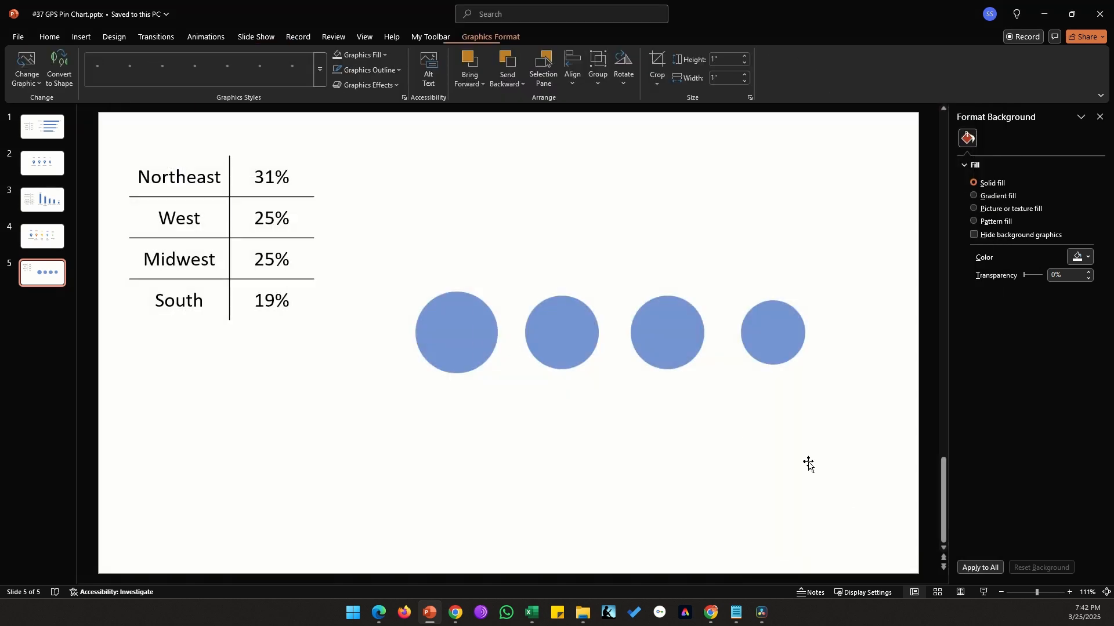
# Step: Ungroup the pin icon, accepting its conversion into a drawing object
pyautogui.moveTo(512, 334); pyautogui.dragTo(486, 187)
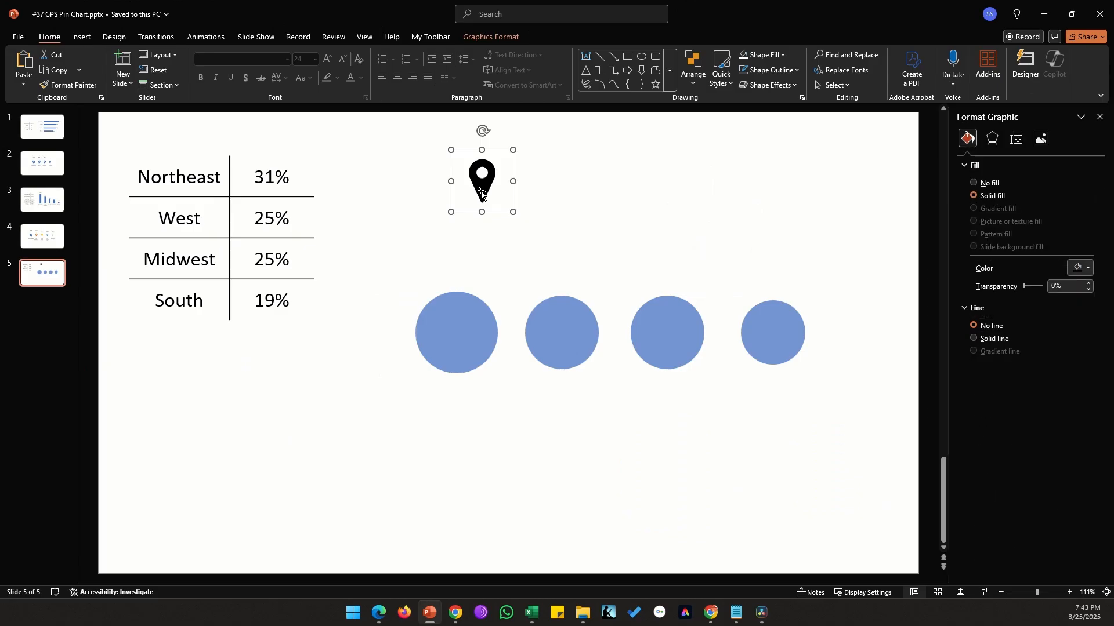
pyautogui.rightClick(481, 195)
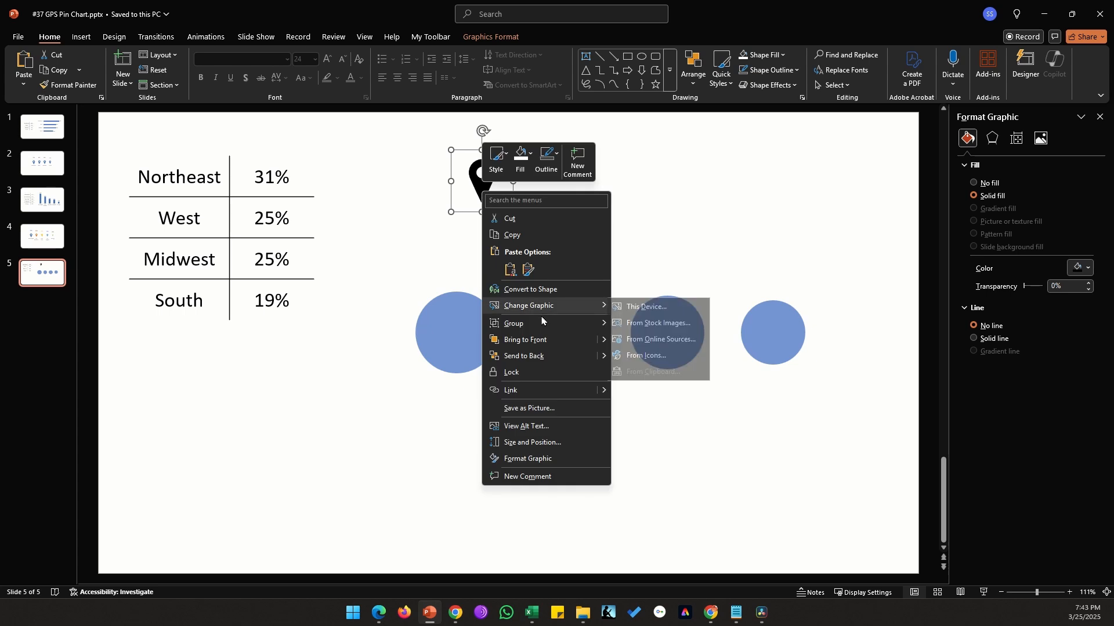
pyautogui.moveTo(547, 325)
pyautogui.click(647, 359)
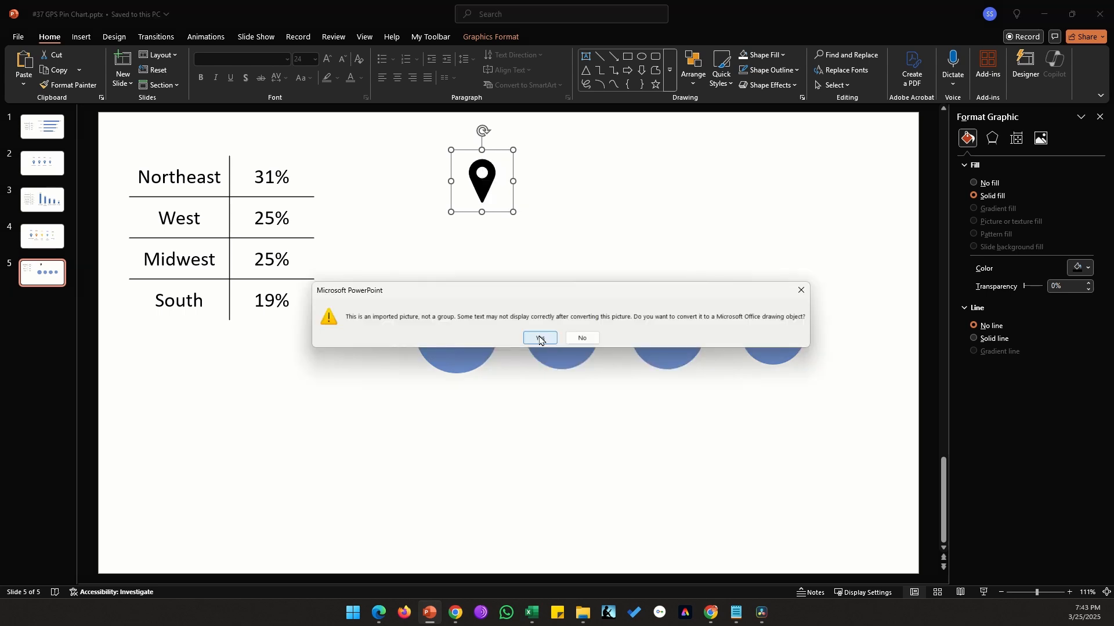
pyautogui.click(539, 339)
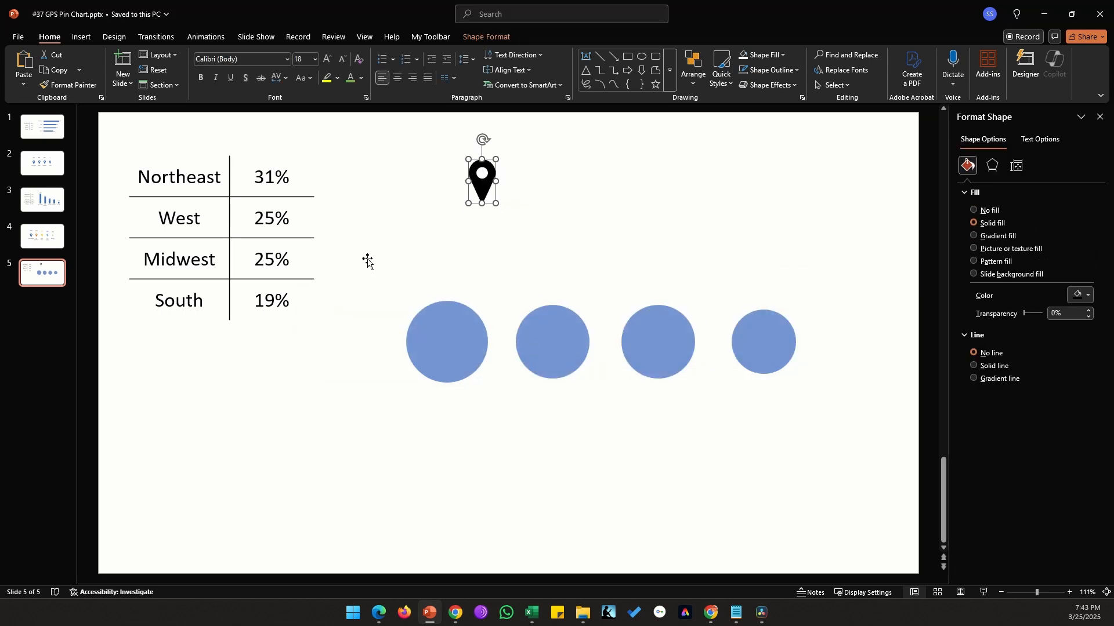
# Step: Move the pin shape below the regional table and select it again
pyautogui.moveTo(472, 184); pyautogui.dragTo(244, 394)
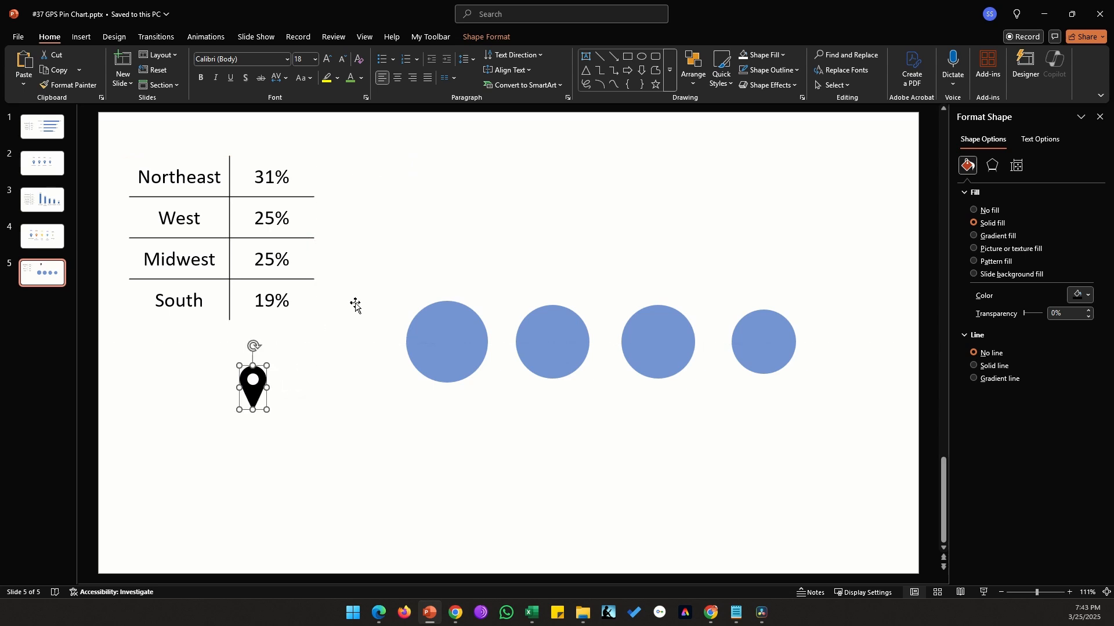
pyautogui.click(488, 153)
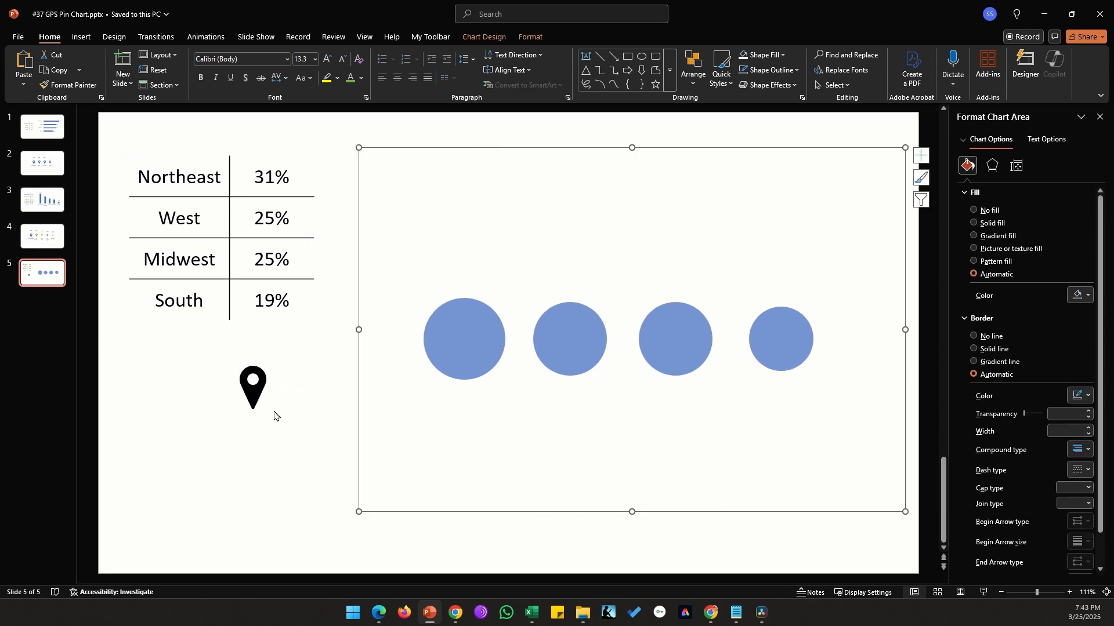
pyautogui.click(209, 437)
pyautogui.scroll(4, 208, 437)
pyautogui.click(169, 576)
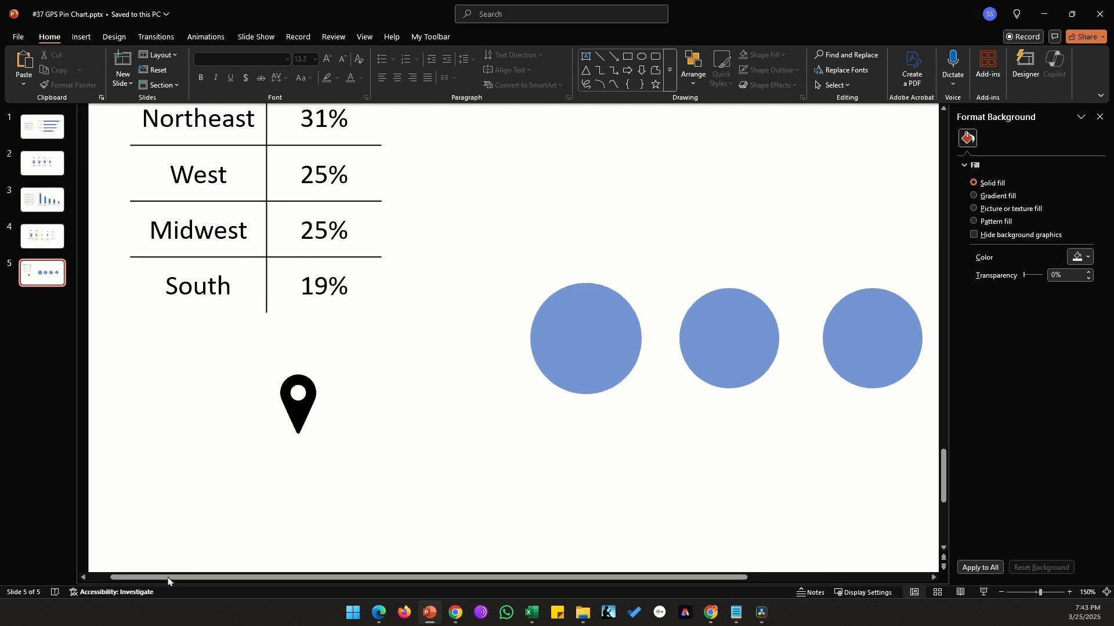
pyautogui.click(290, 412)
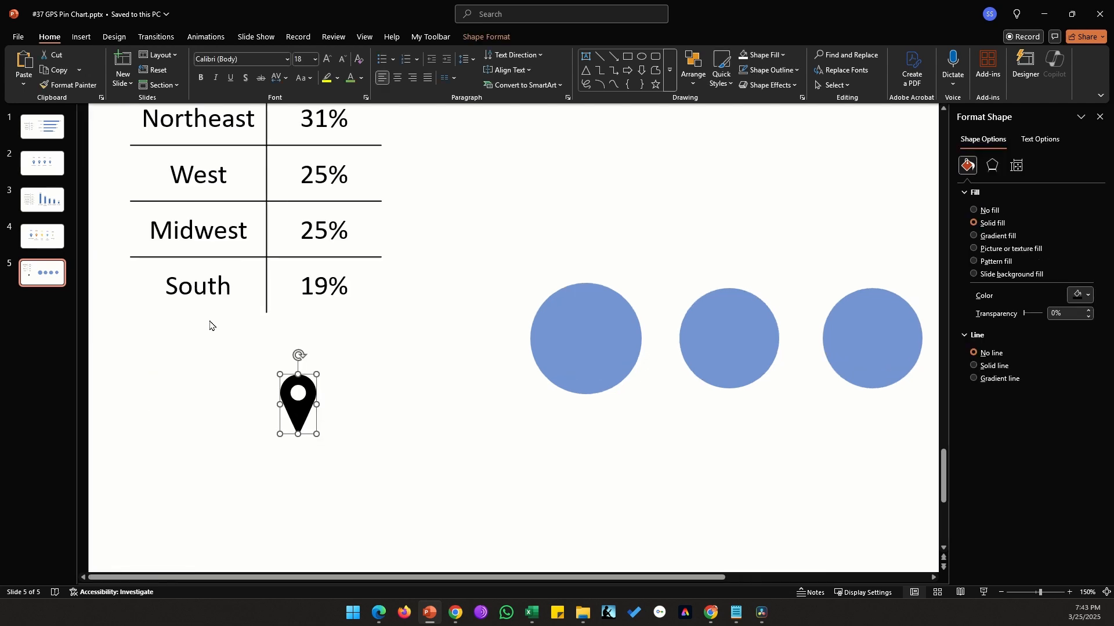
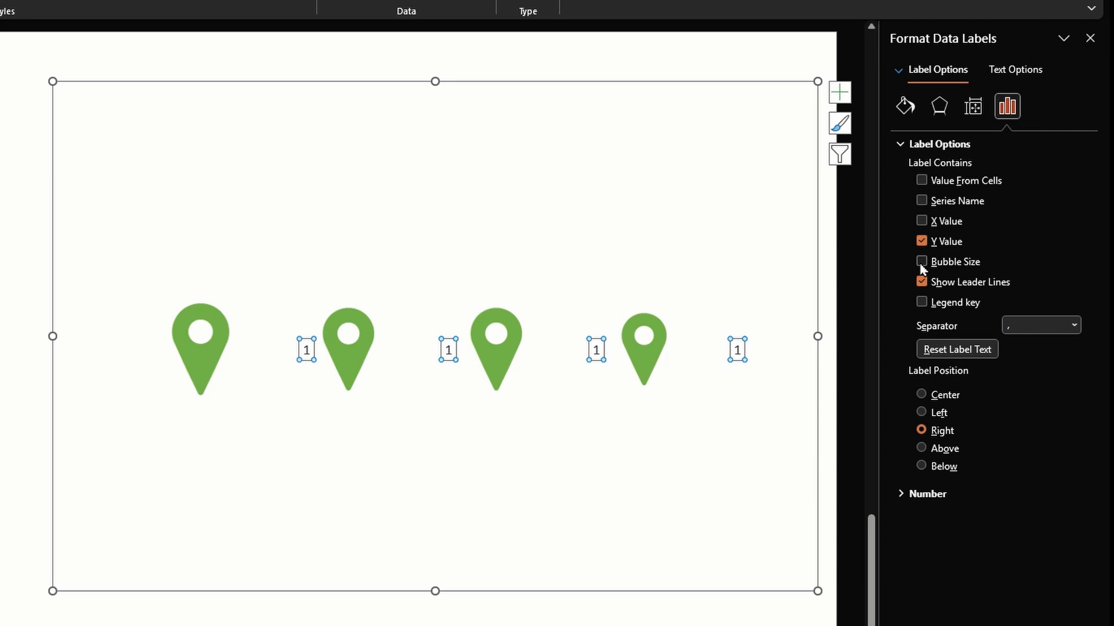
# Step: Show bubble sizes as the data labels and position them above the pins
pyautogui.click(922, 264)
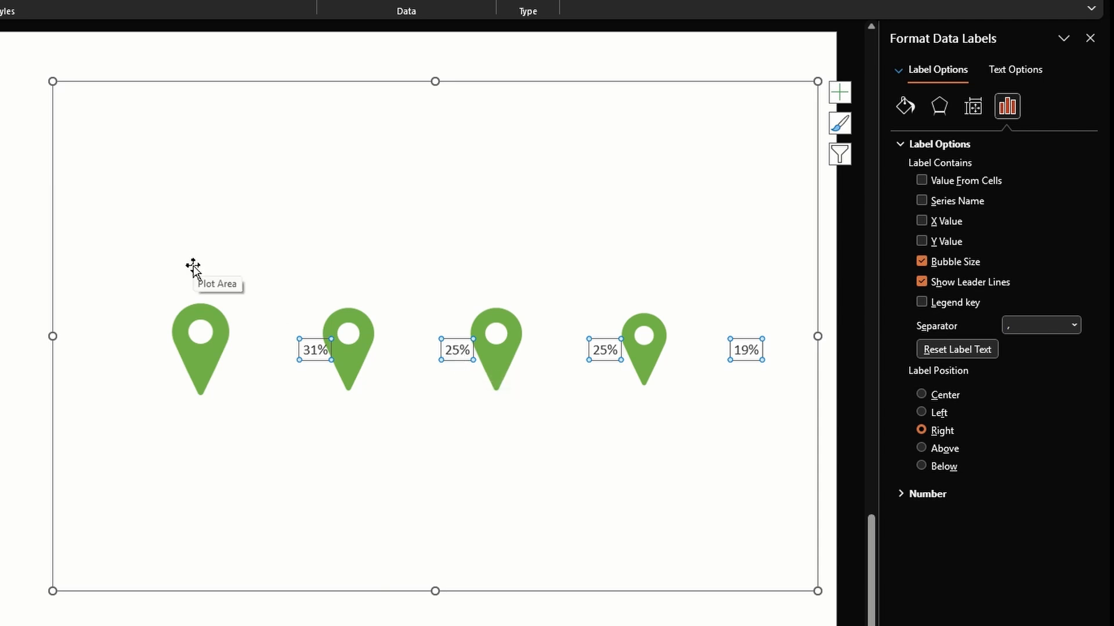
pyautogui.click(944, 450)
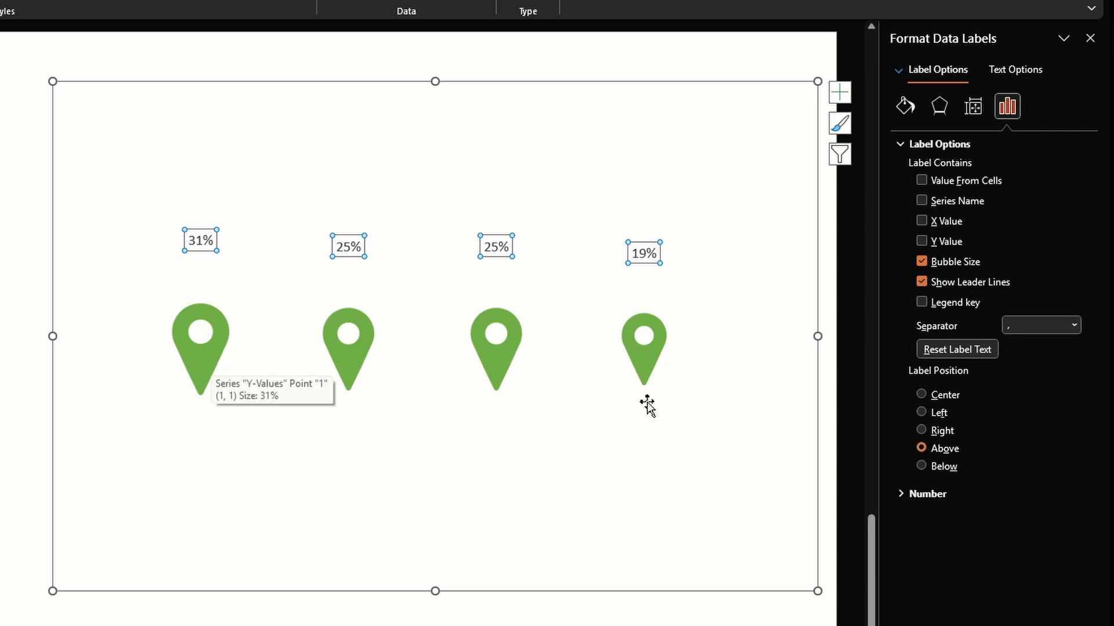
pyautogui.click(944, 395)
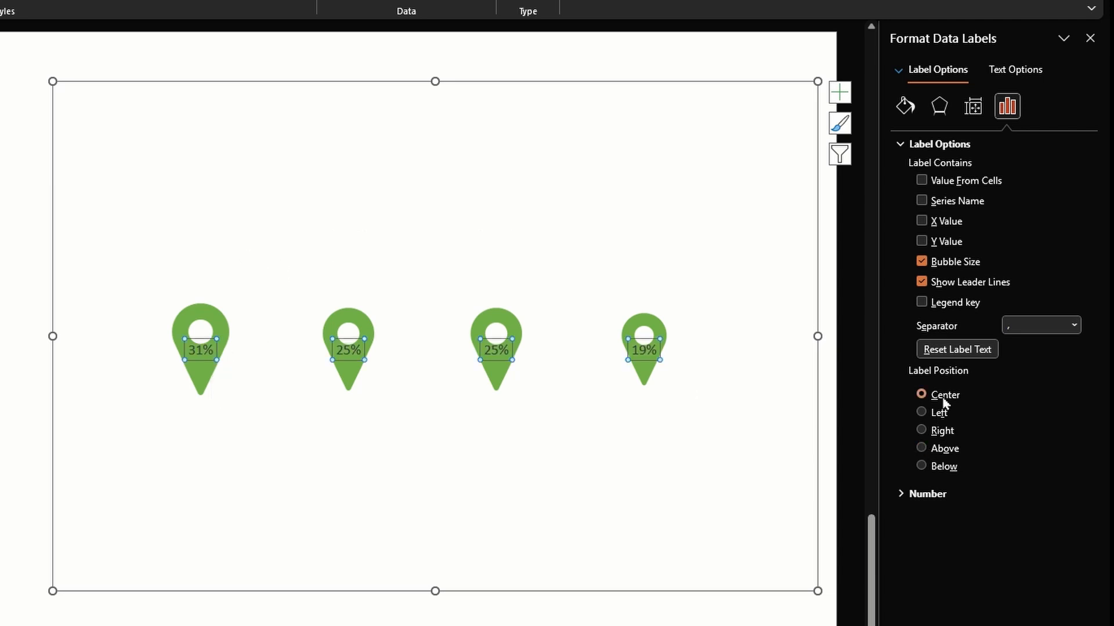
pyautogui.click(944, 450)
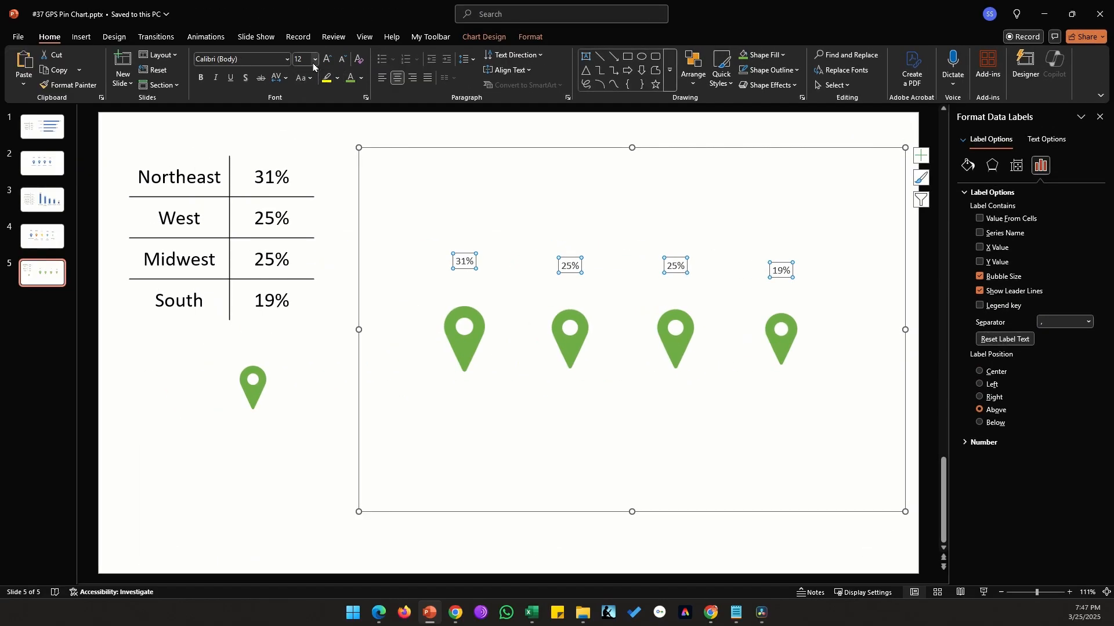
# Step: Format the data labels as 24 pt bold text in green
pyautogui.click(315, 59)
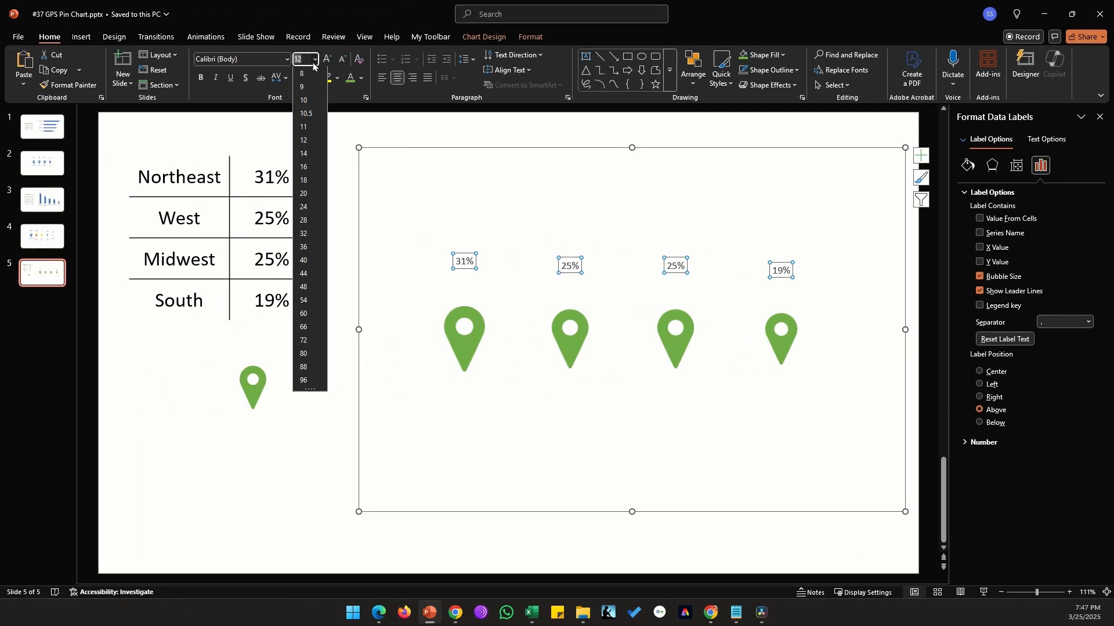
pyautogui.click(308, 208)
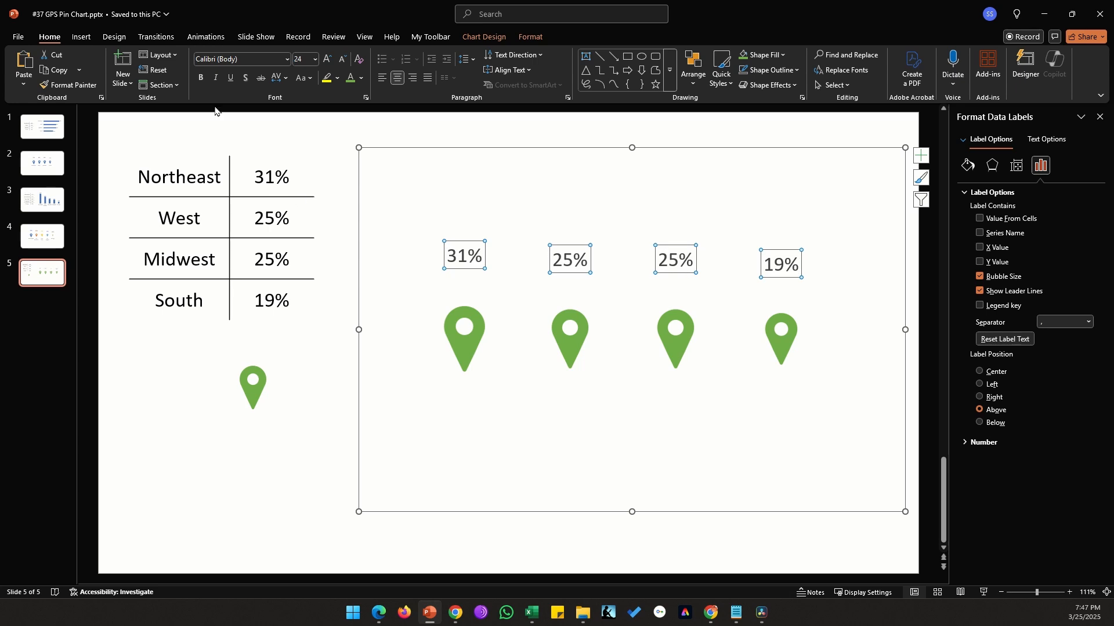
pyautogui.click(201, 78)
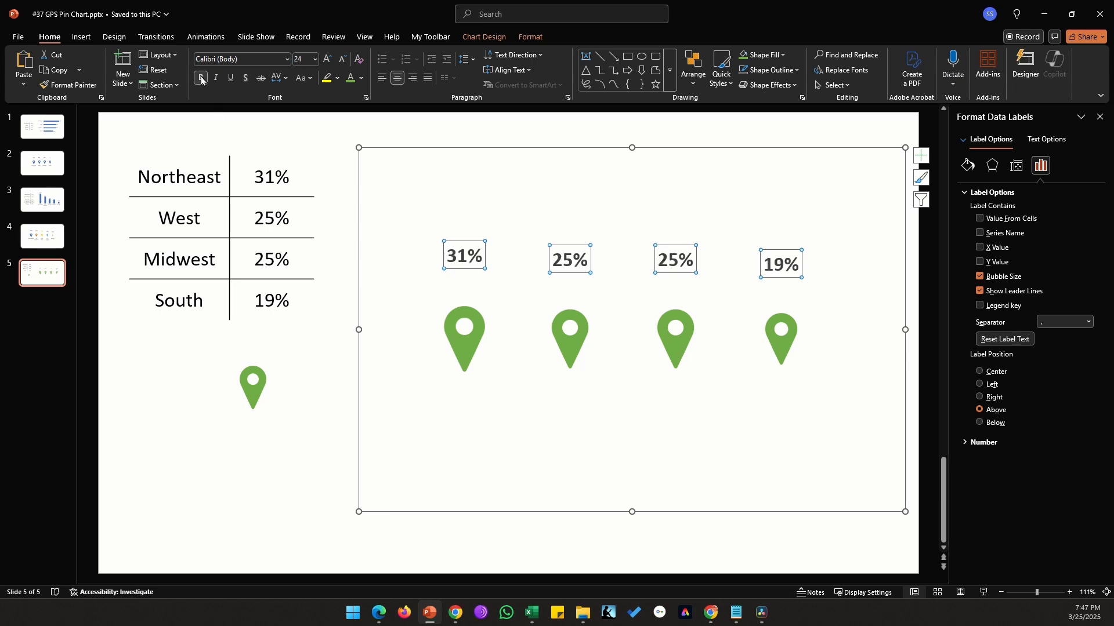
pyautogui.click(351, 78)
pyautogui.click(301, 427)
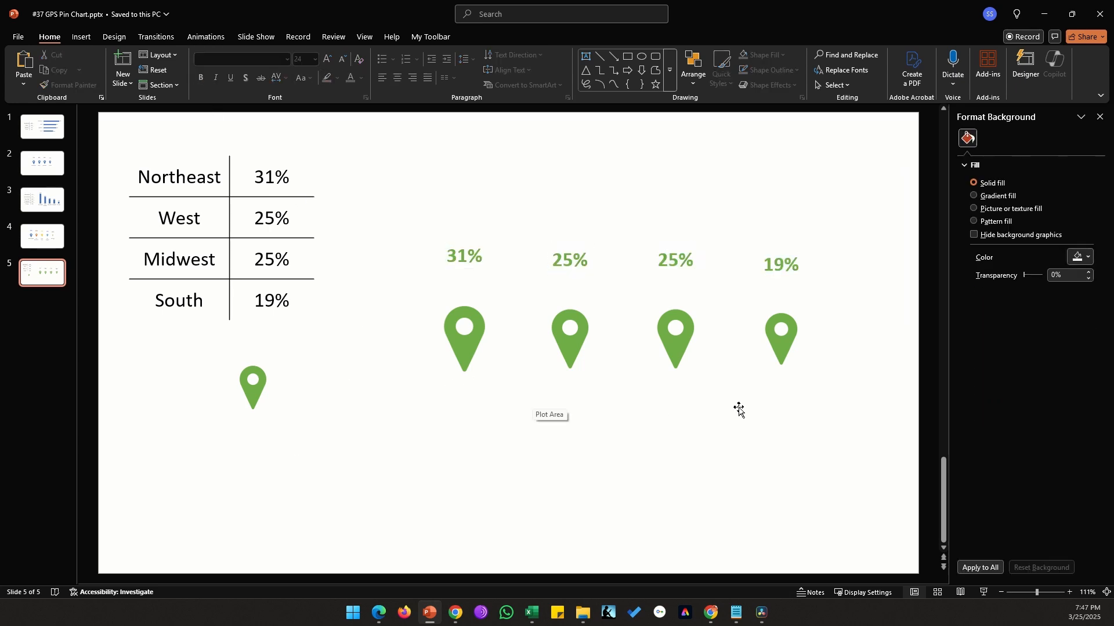
# Step: Paste the Northeast label text box below the first pin and duplicate it beneath the other pins
pyautogui.hotkey('ctrl', 'v')
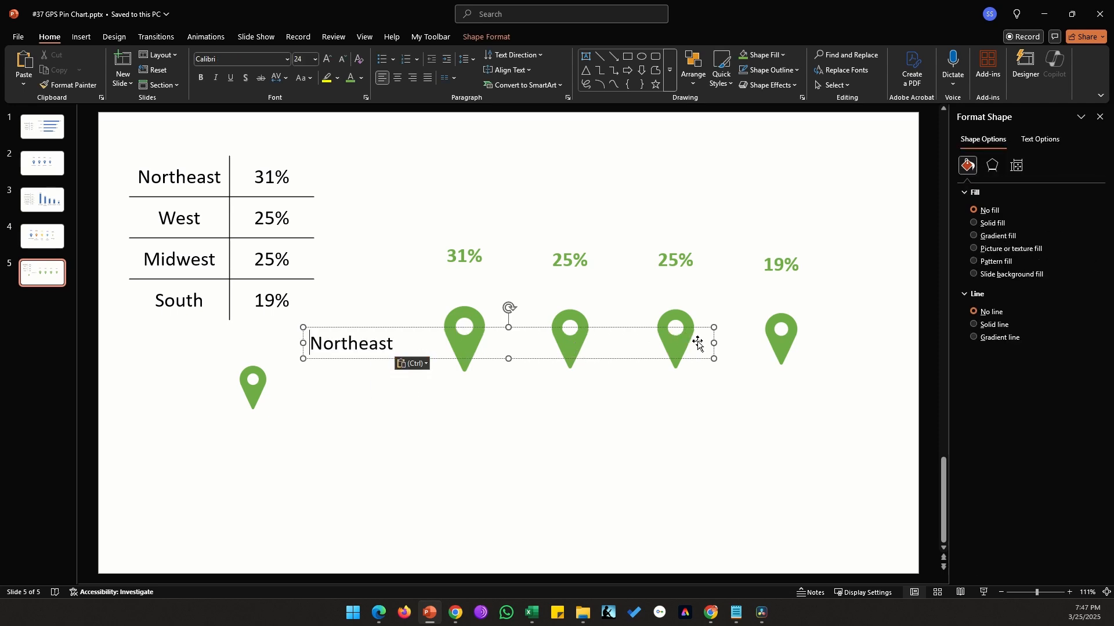
pyautogui.moveTo(714, 343); pyautogui.dragTo(595, 384)
pyautogui.moveTo(595, 384); pyautogui.dragTo(702, 387)
pyautogui.moveTo(720, 386); pyautogui.dragTo(812, 389)
# Step: Rename the duplicated labels to West, Midwest and South, then deselect
pyautogui.doubleClick(563, 401)
pyautogui.write('West')
pyautogui.doubleClick(655, 401)
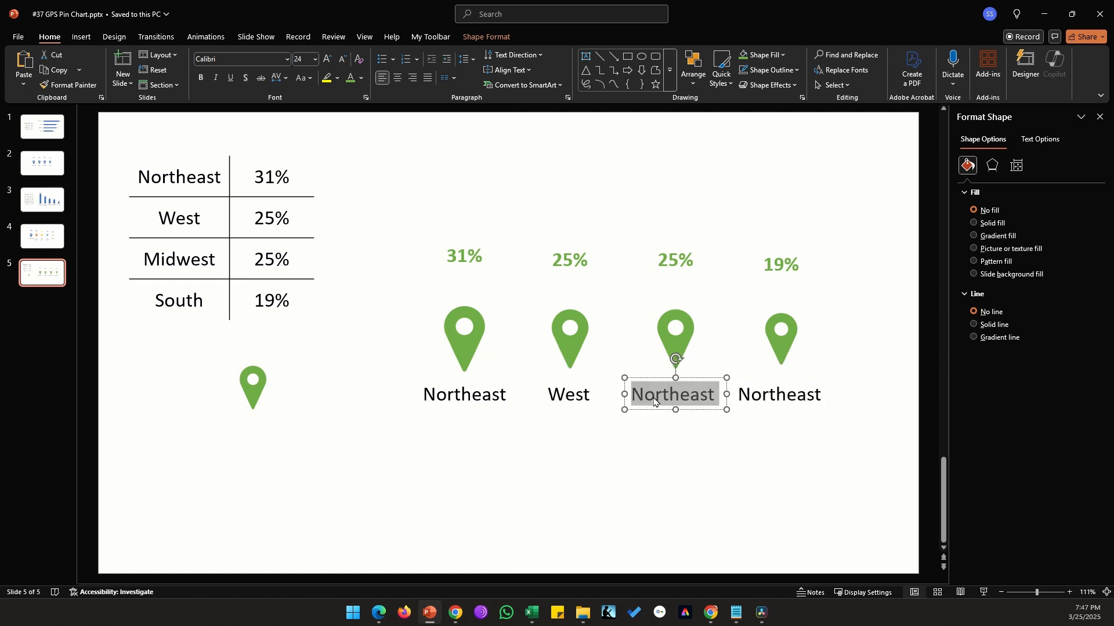
pyautogui.write('Midwest')
pyautogui.doubleClick(771, 400)
pyautogui.write('South')
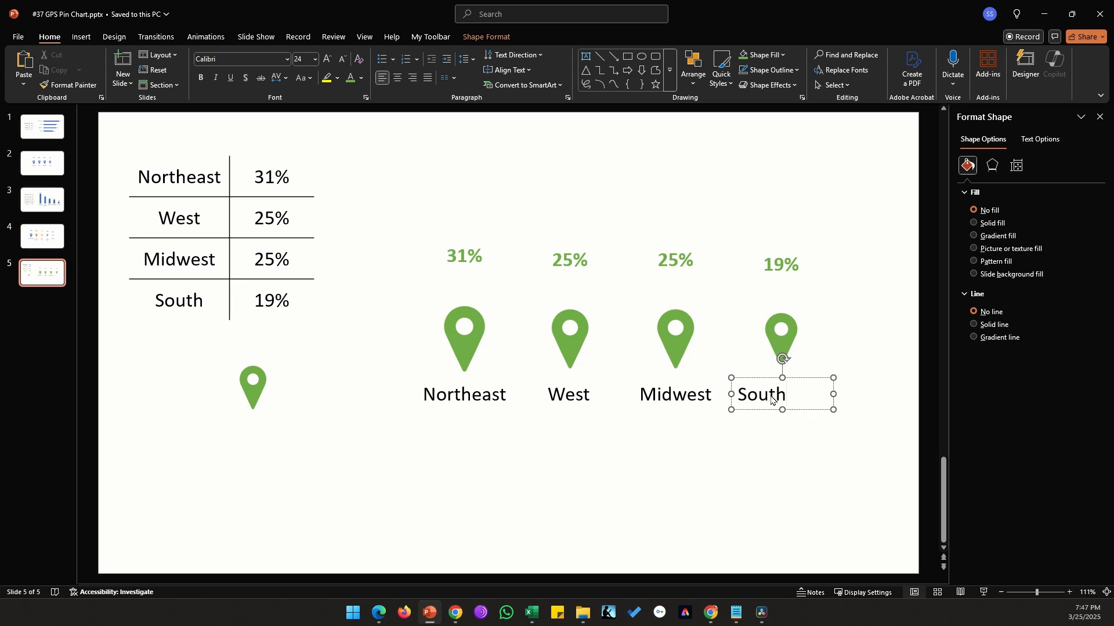
pyautogui.press('Escape')
pyautogui.click(271, 457)
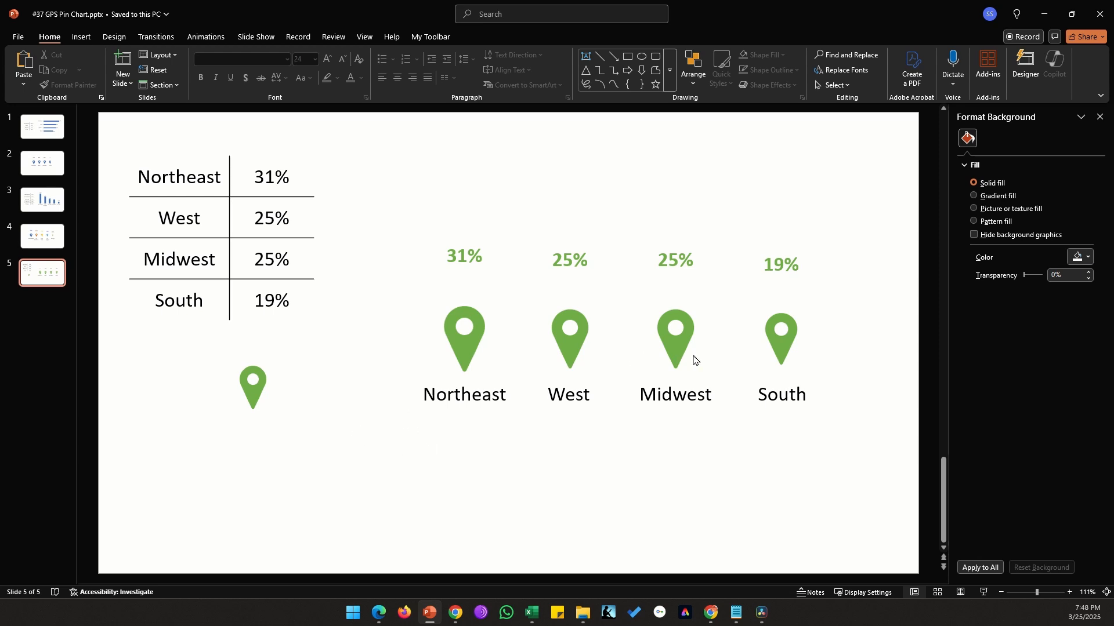
# Step: Add a fifth data point to the chart data with X value 5, Y value 1 and size 35
pyautogui.rightClick(719, 319)
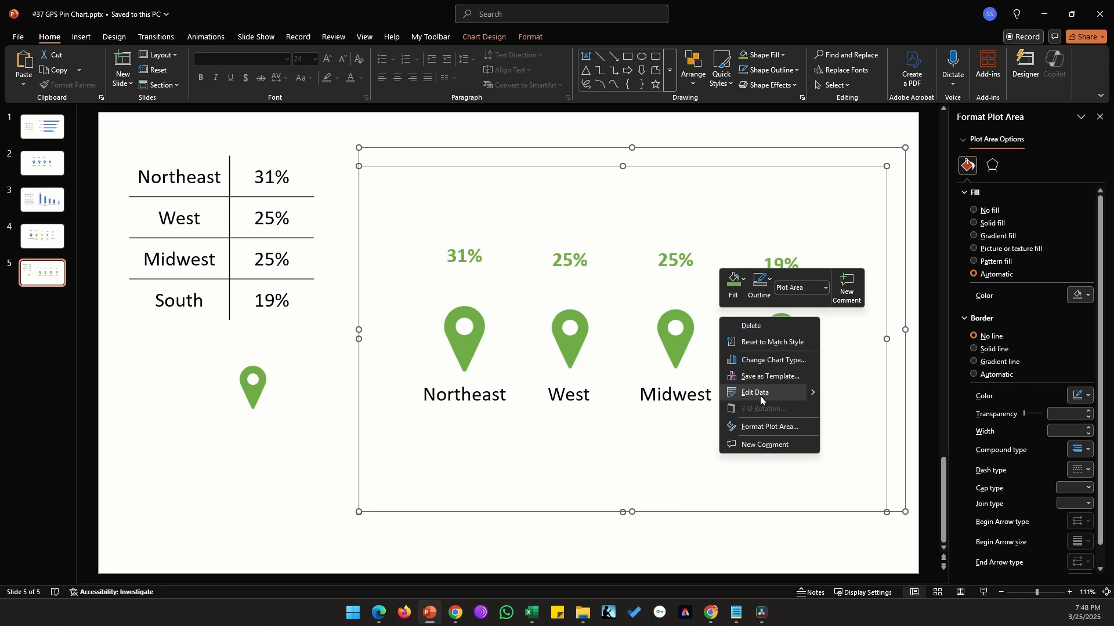
pyautogui.click(761, 398)
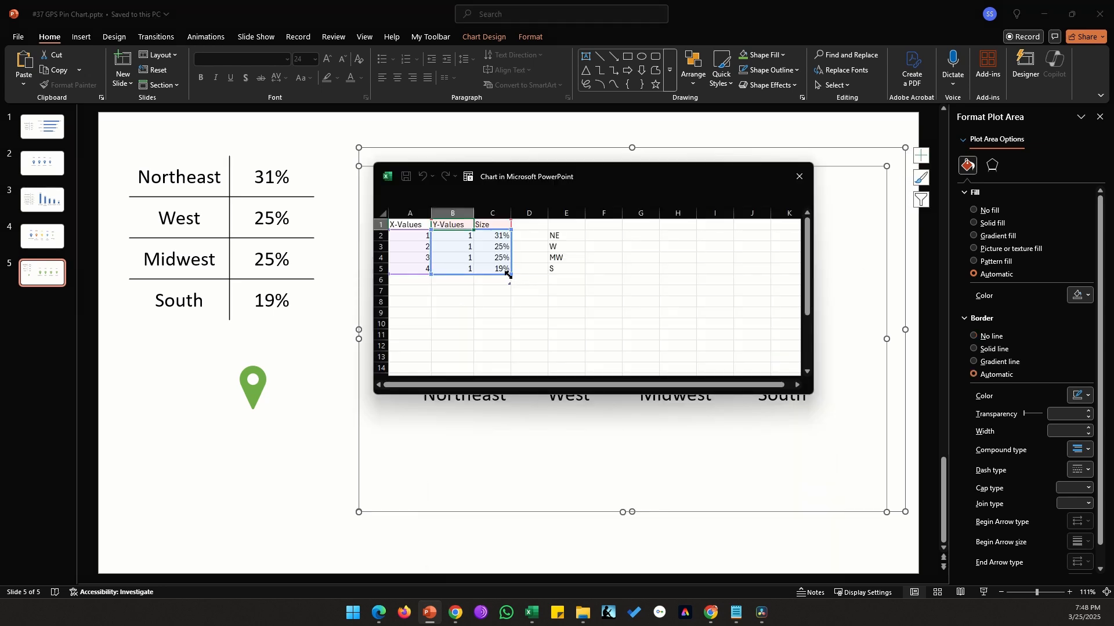
pyautogui.moveTo(508, 278); pyautogui.dragTo(509, 284)
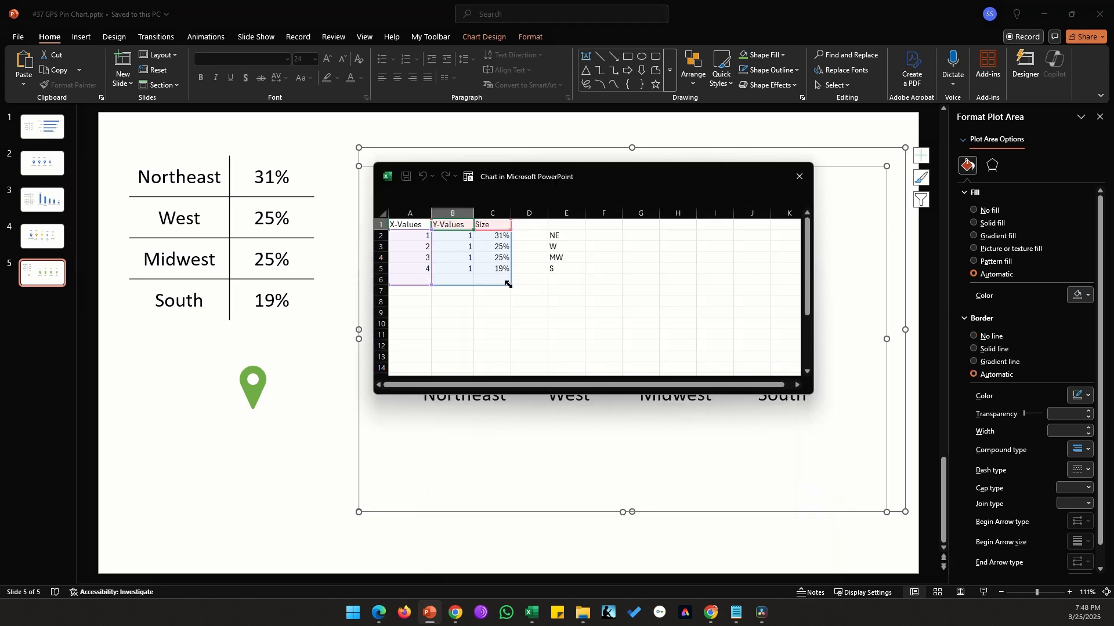
pyautogui.click(410, 280)
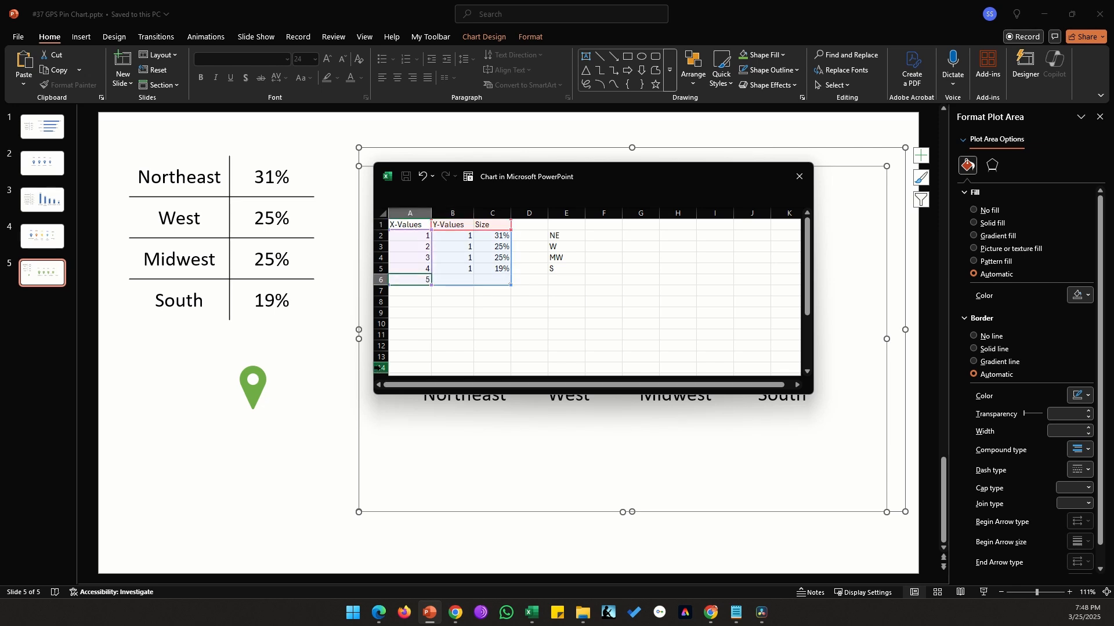
pyautogui.press('Right')
pyautogui.write('1')
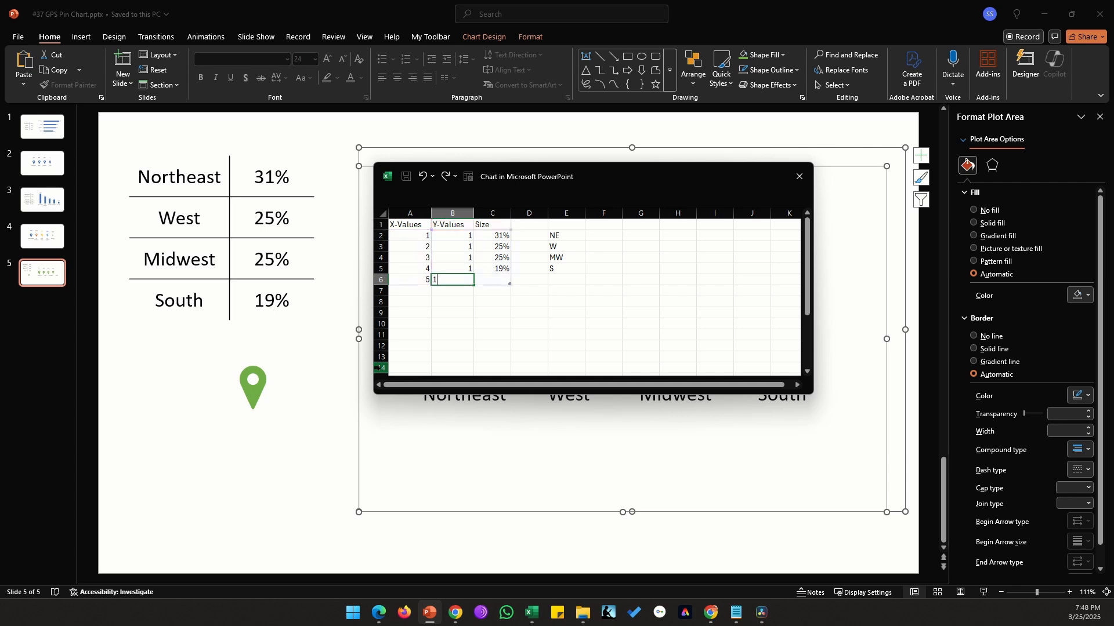
pyautogui.press('Up')
pyautogui.press('Down')
pyautogui.press('Right')
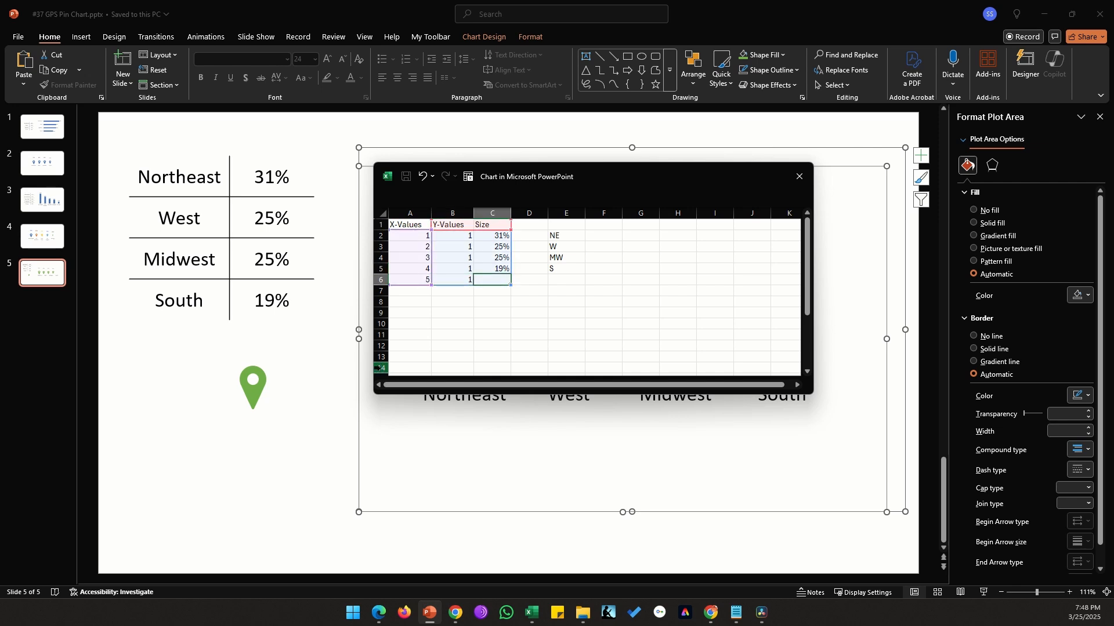
pyautogui.write('35')
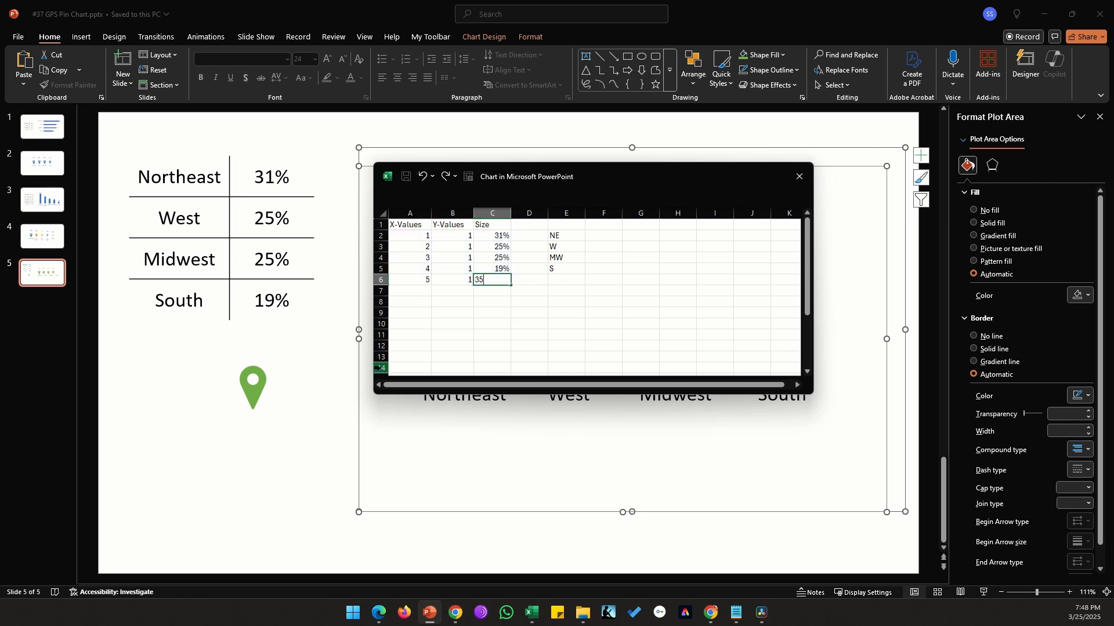
pyautogui.click(813, 345)
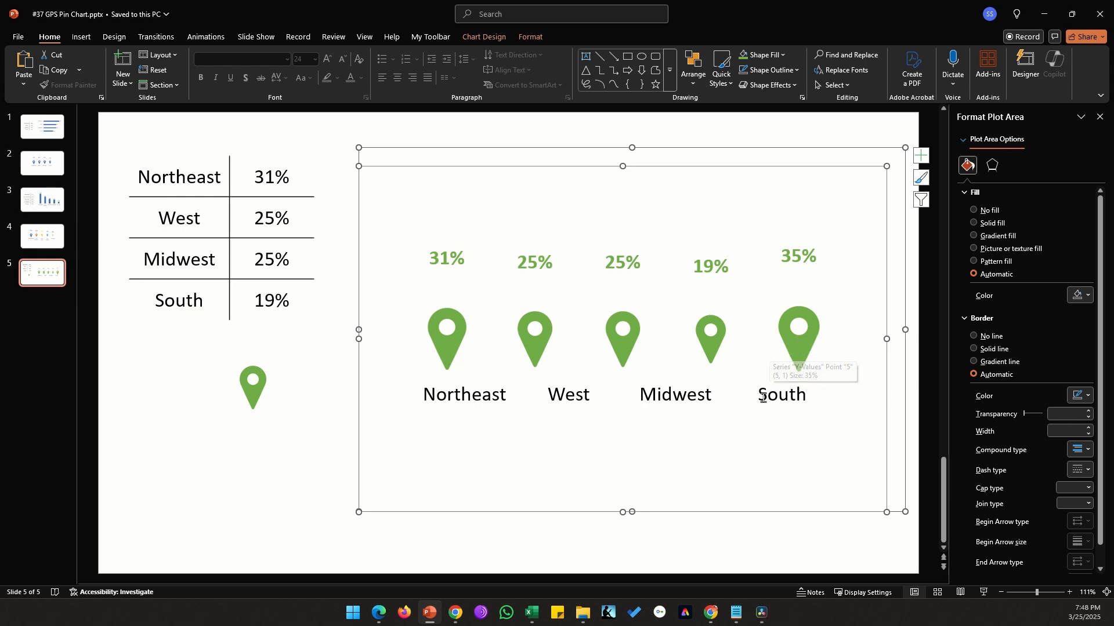
# Step: Realign the region labels under the shifted pins and duplicate the South label for the fifth pin
pyautogui.click(488, 381)
pyautogui.moveTo(489, 380); pyautogui.dragTo(470, 380)
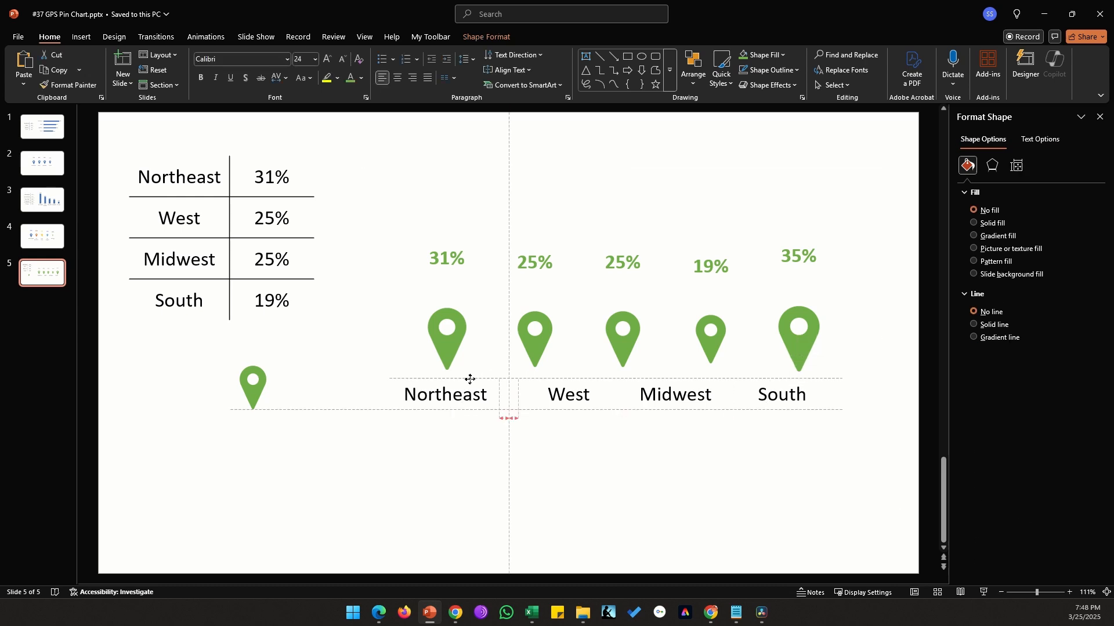
pyautogui.moveTo(583, 379); pyautogui.dragTo(550, 379)
pyautogui.click(689, 377)
pyautogui.moveTo(690, 377); pyautogui.dragTo(635, 378)
pyautogui.click(791, 379)
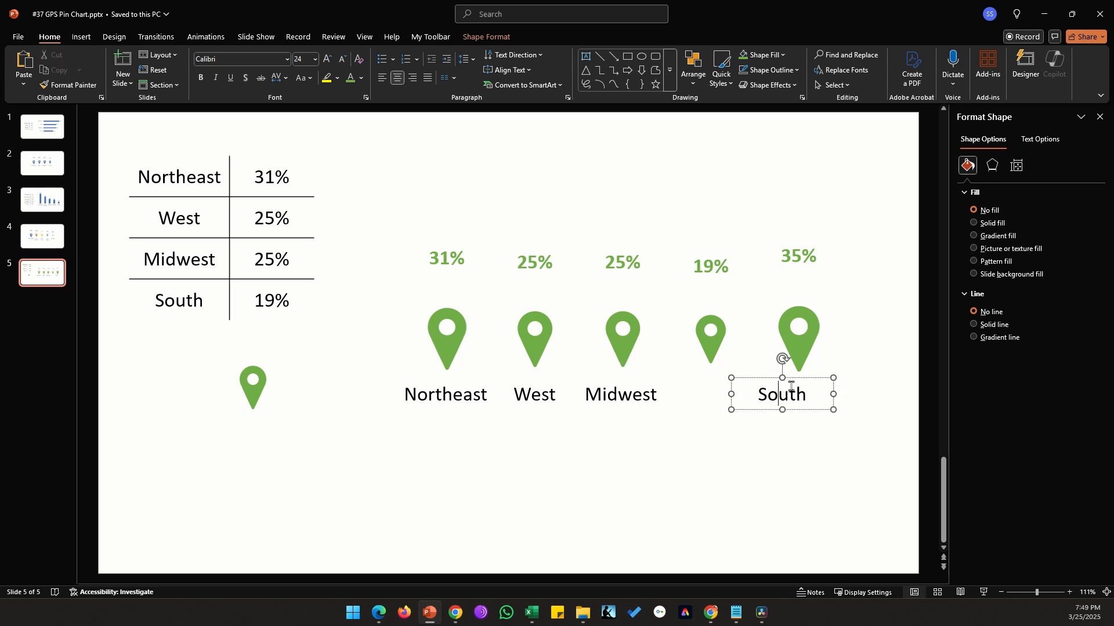
pyautogui.moveTo(803, 379)
pyautogui.mouseDown()
pyautogui.moveTo(725, 380)
pyautogui.moveTo(813, 385)
pyautogui.mouseUp()
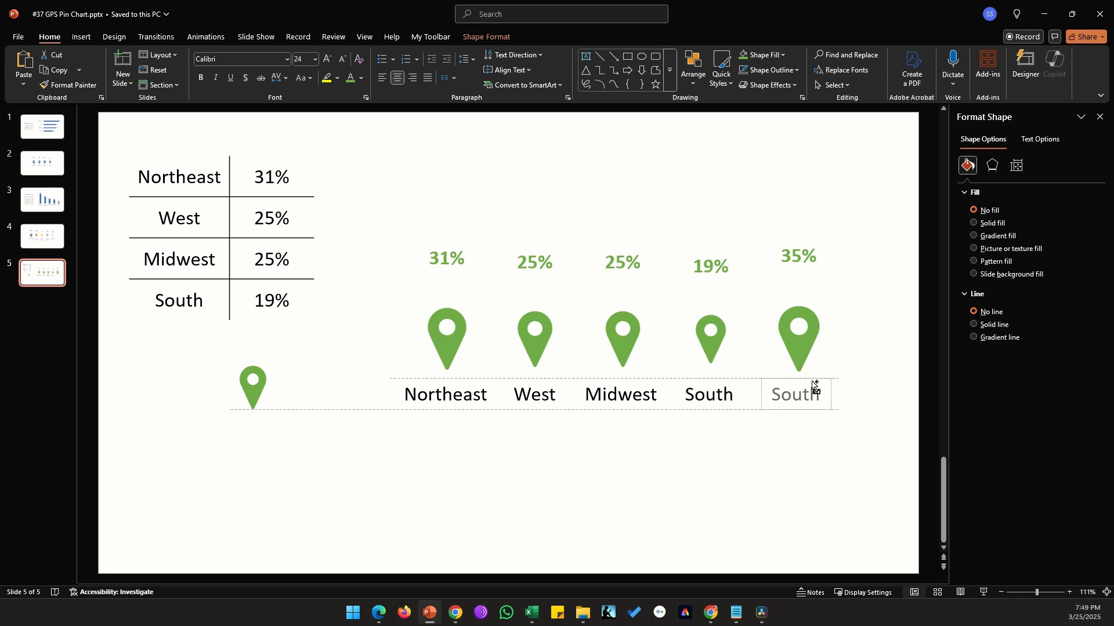
# Step: Change the fifth pin's label to Southwest
pyautogui.click(818, 394)
pyautogui.write('west')
pyautogui.click(748, 332)
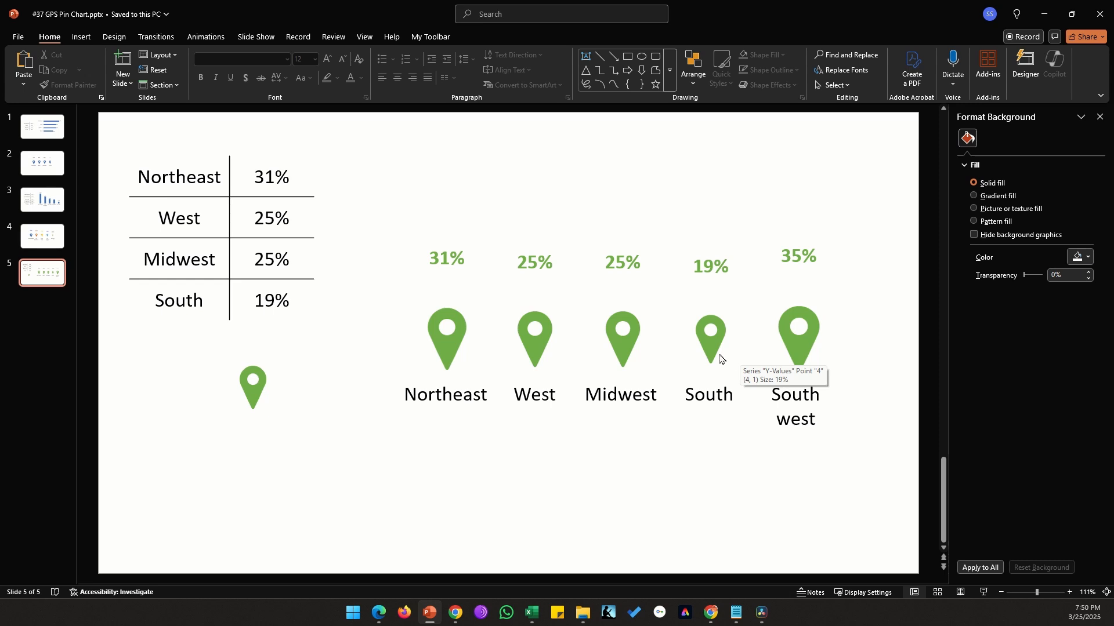
pyautogui.click(401, 335)
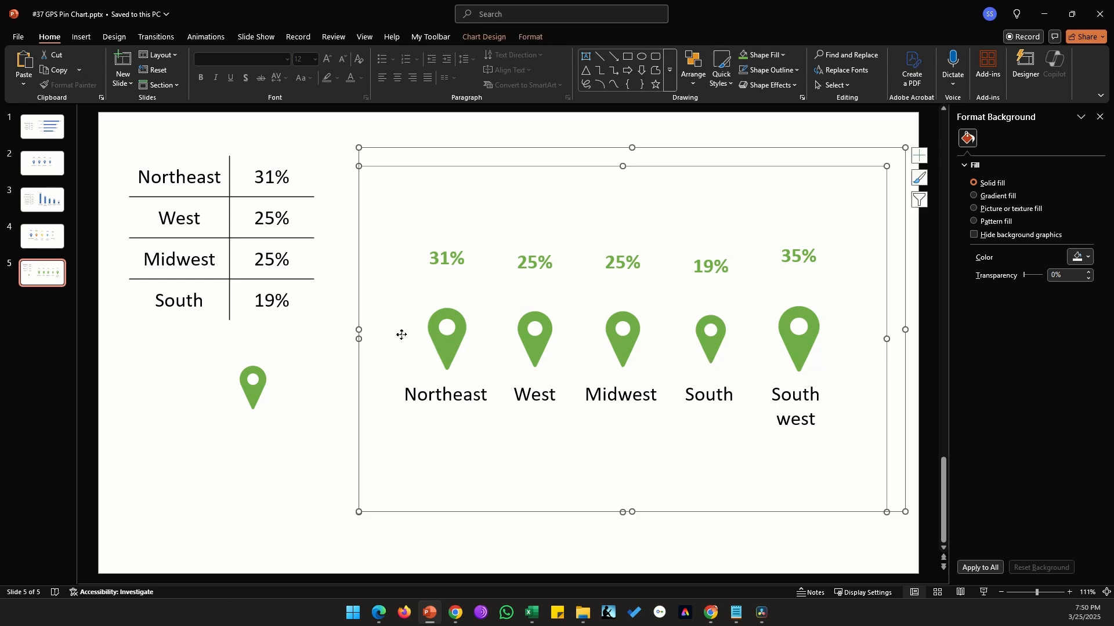
pyautogui.moveTo(358, 330); pyautogui.dragTo(328, 328)
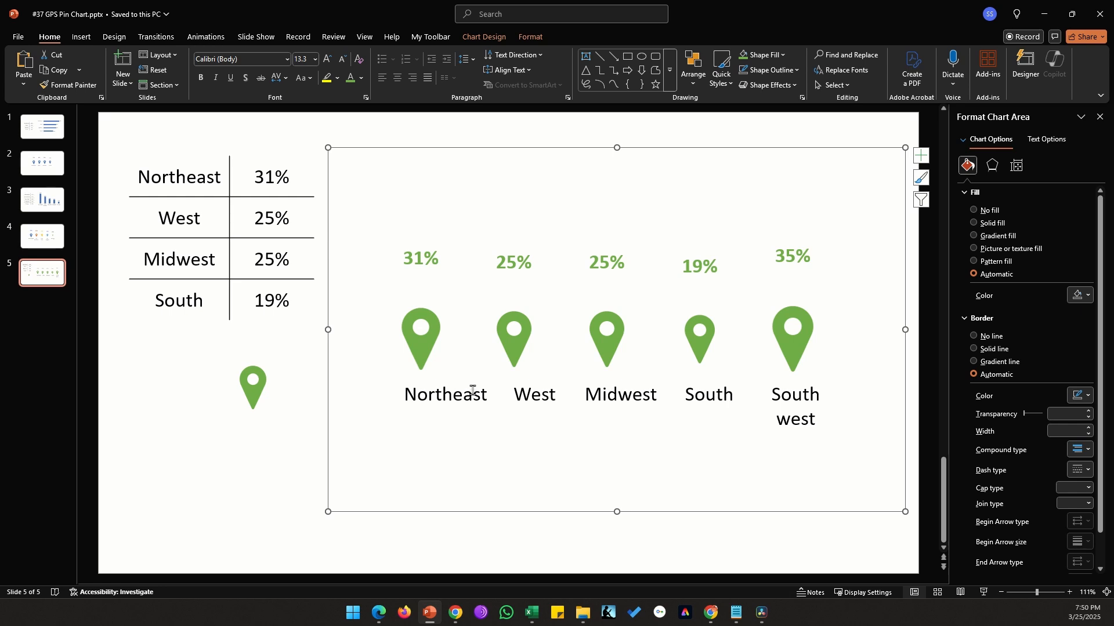
pyautogui.hotkey('ctrl', 'z')
# Step: Respace the chart data's X values to 1, 3, 5, 7 and 9
pyautogui.rightClick(488, 288)
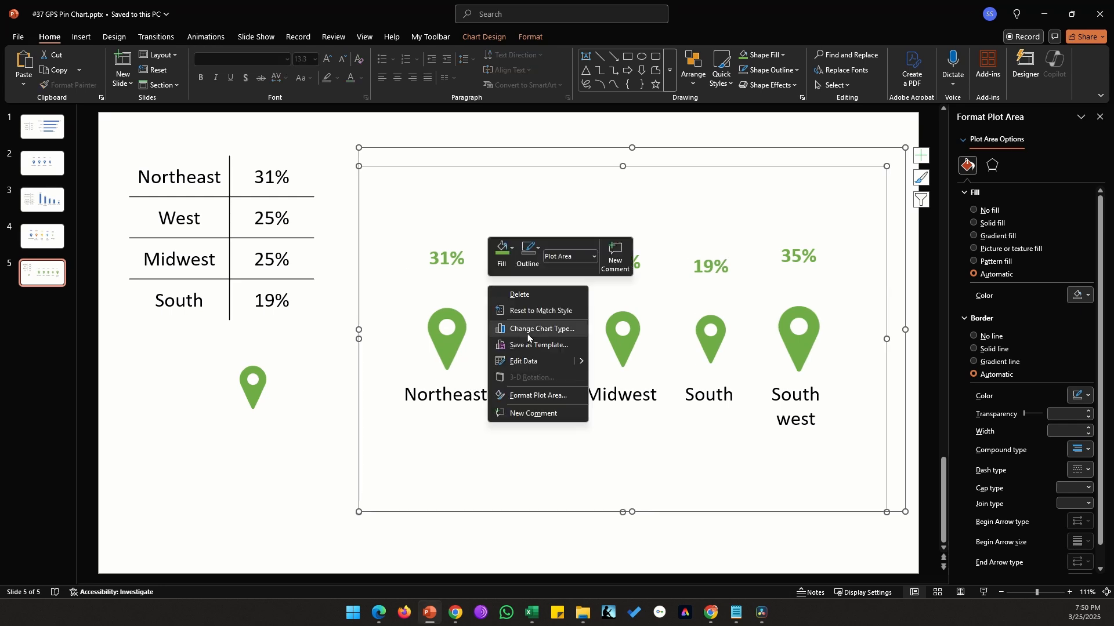
pyautogui.click(535, 361)
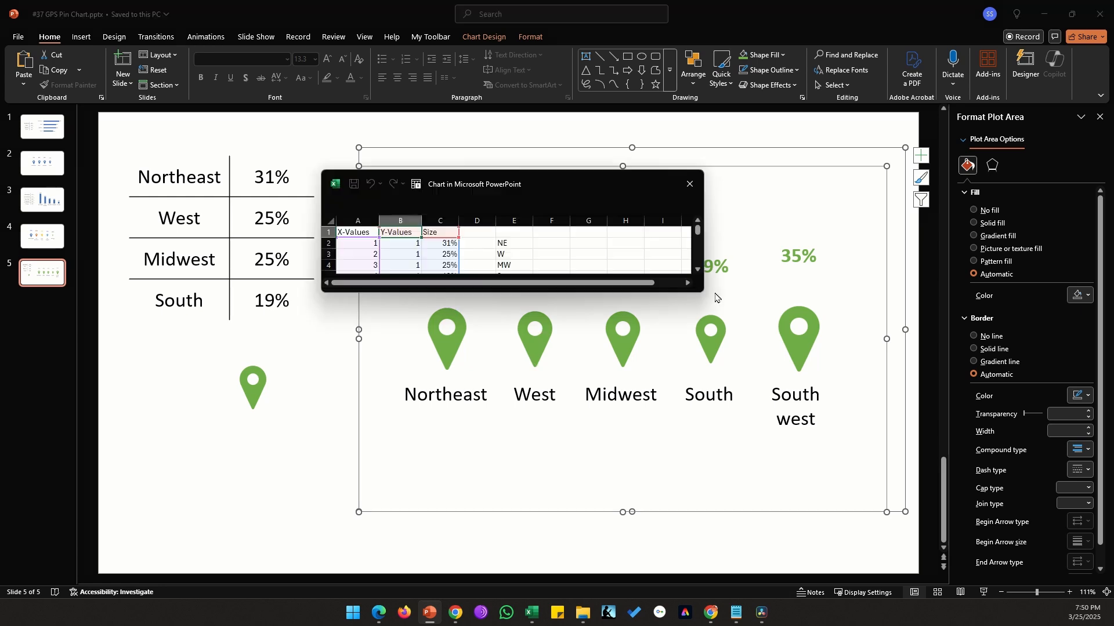
pyautogui.moveTo(702, 295); pyautogui.dragTo(719, 418)
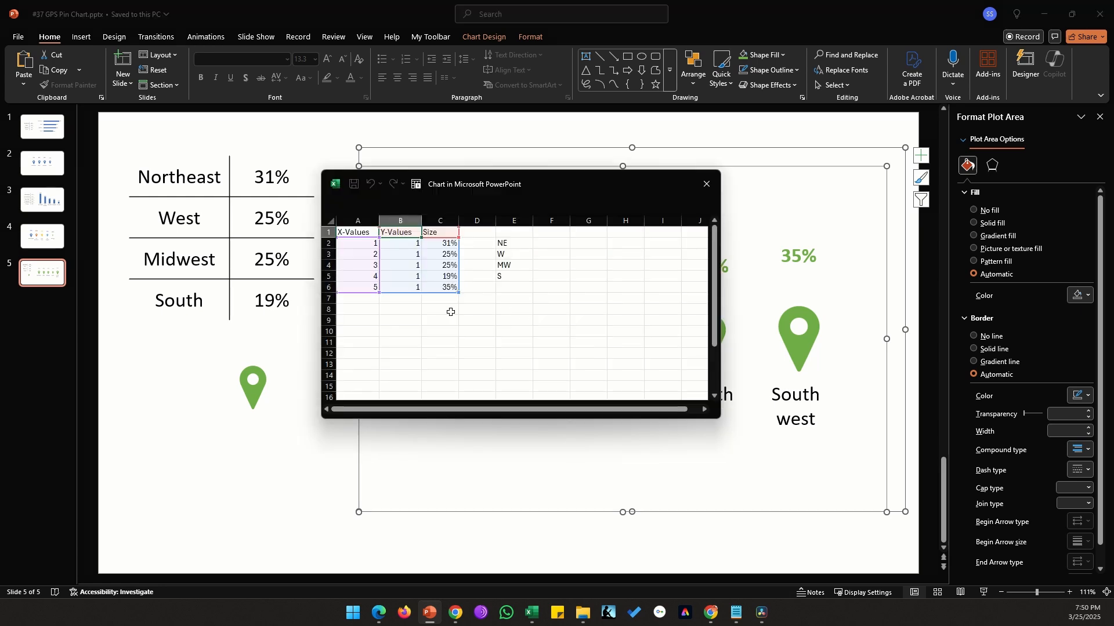
pyautogui.scroll(3, 450, 313)
pyautogui.click(383, 259)
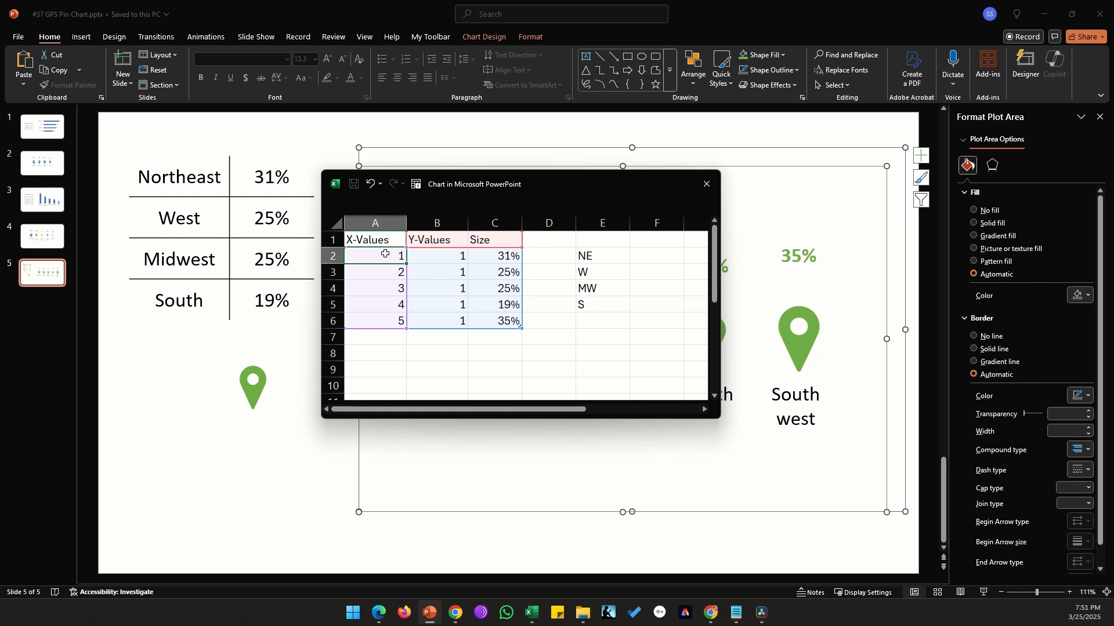
pyautogui.press('Down')
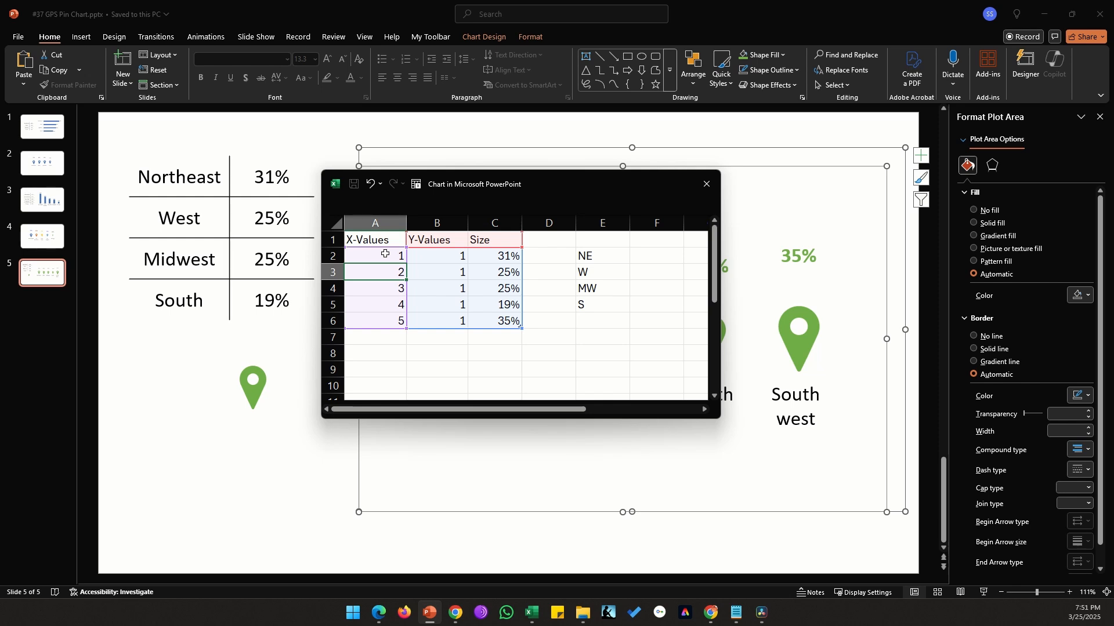
pyautogui.write('3')
pyautogui.press('Return')
pyautogui.write('5')
pyautogui.press('Return')
pyautogui.write('7')
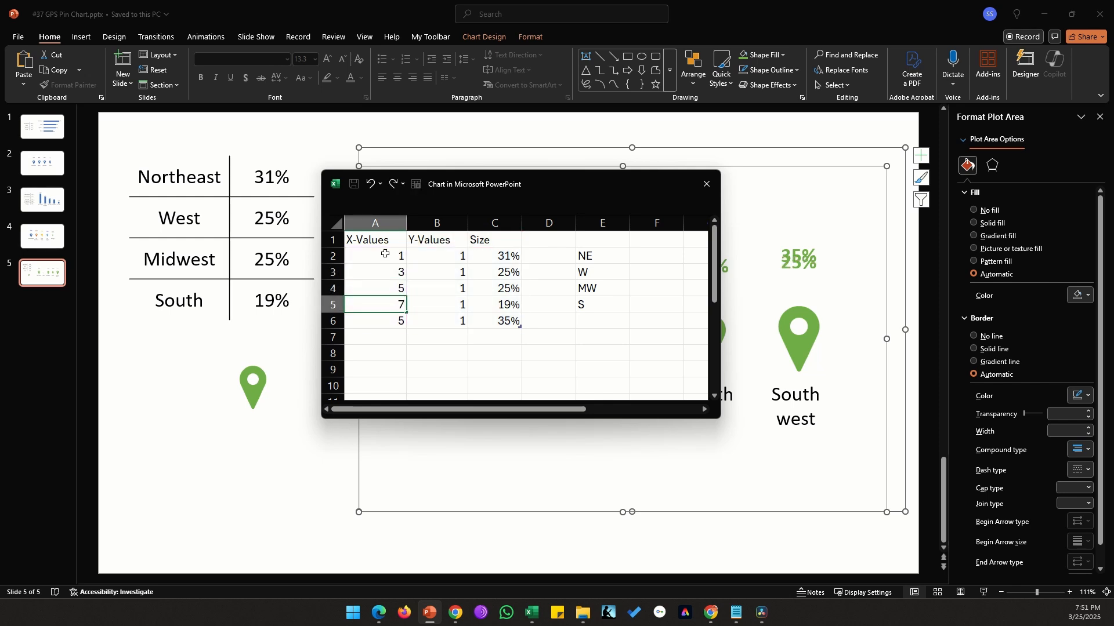
pyautogui.press('Return')
pyautogui.write('9')
pyautogui.press('Up')
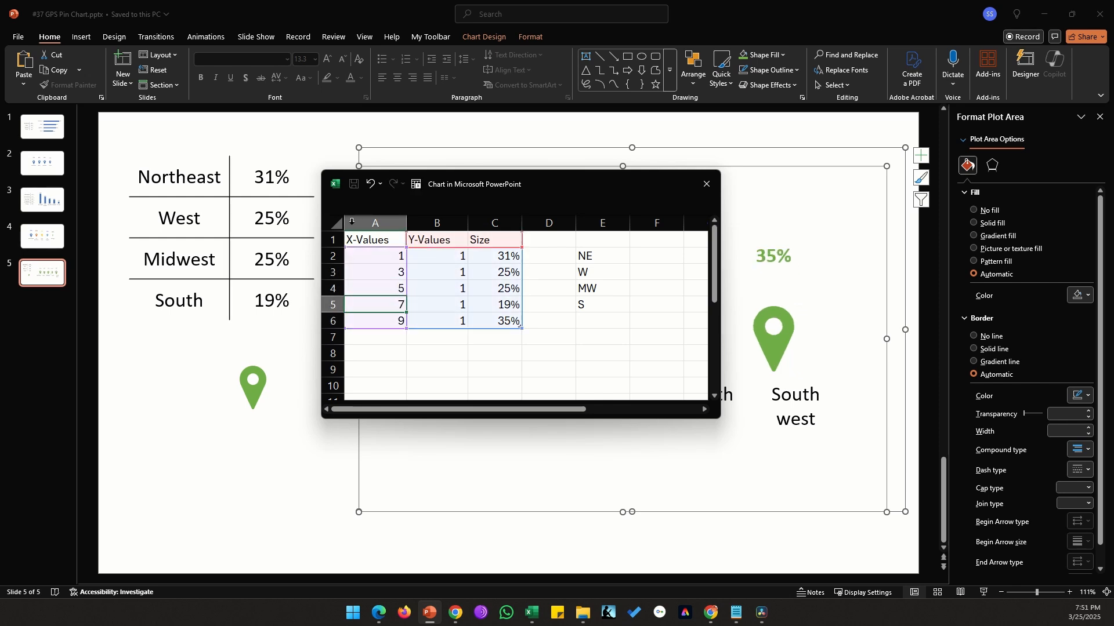
pyautogui.click(707, 184)
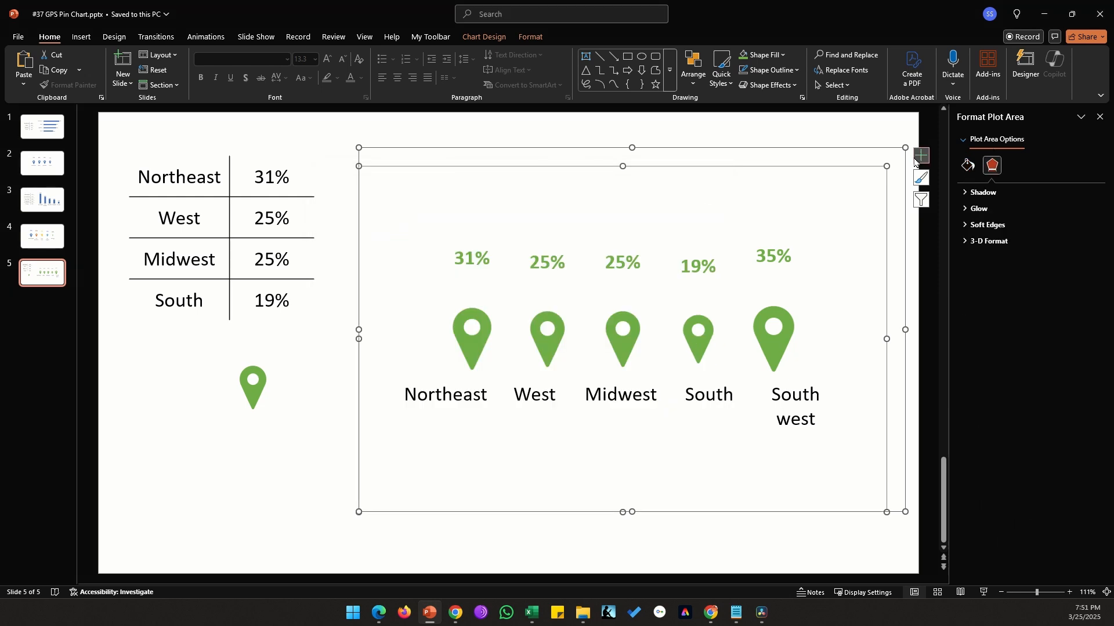
# Step: Show the horizontal axis, set its bounds to minimum 0 and maximum 10, then delete the axis
pyautogui.click(921, 156)
pyautogui.click(1013, 170)
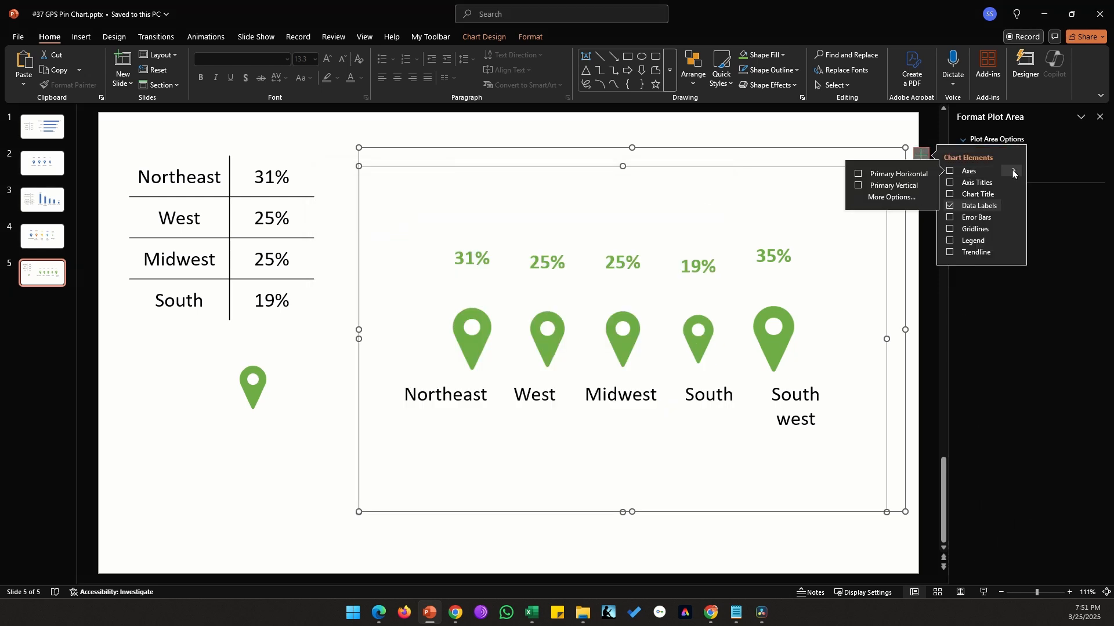
pyautogui.click(927, 176)
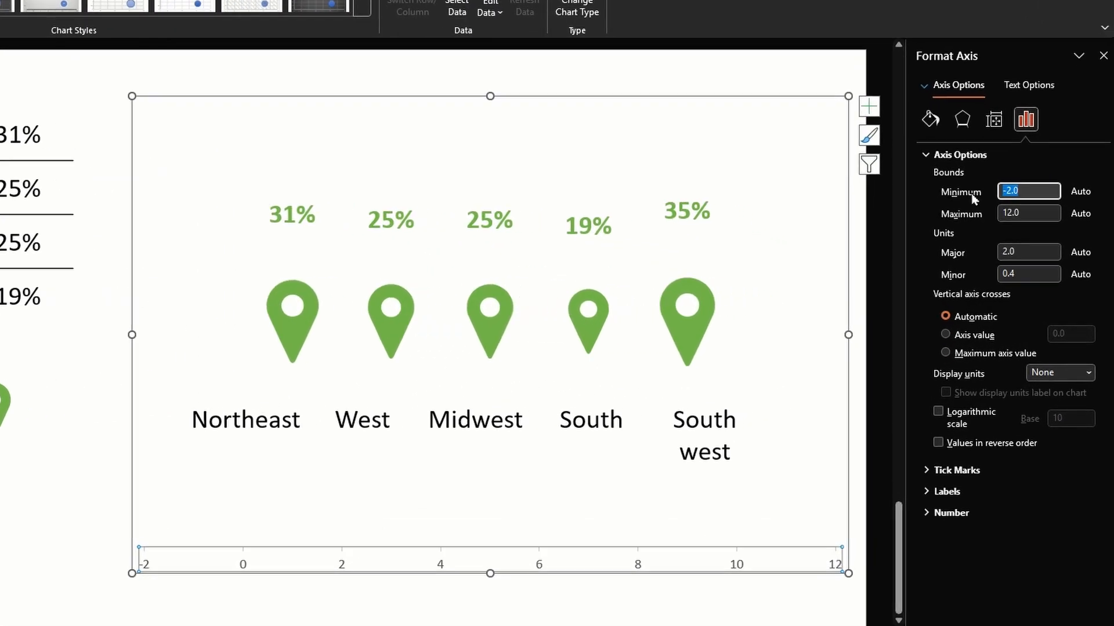
pyautogui.write('0')
pyautogui.click(1036, 207)
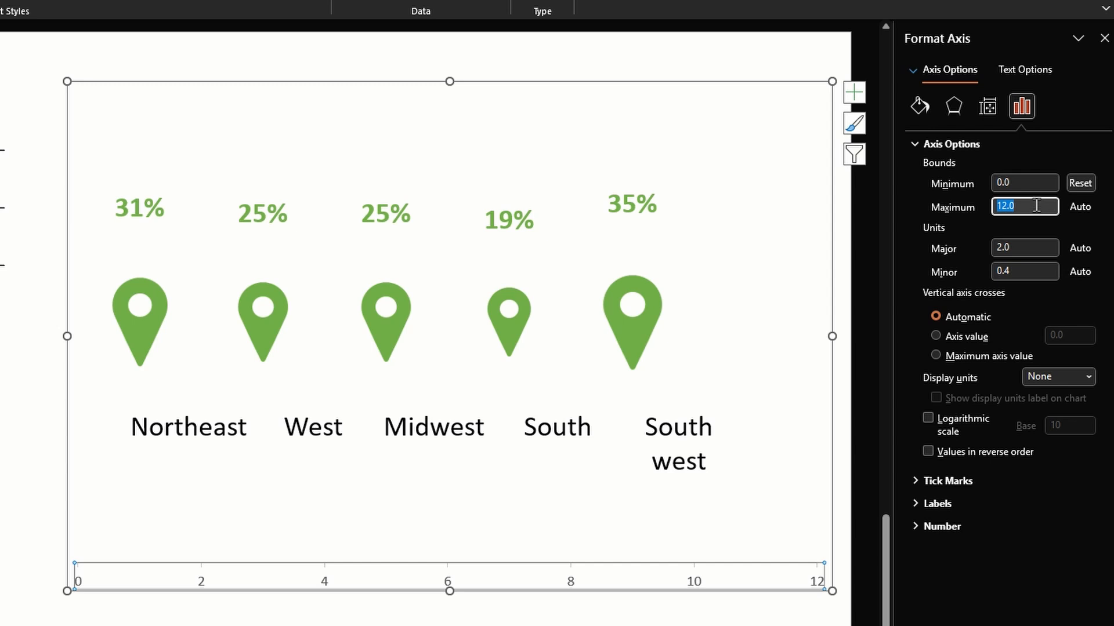
pyautogui.write('10')
pyautogui.press('Tab')
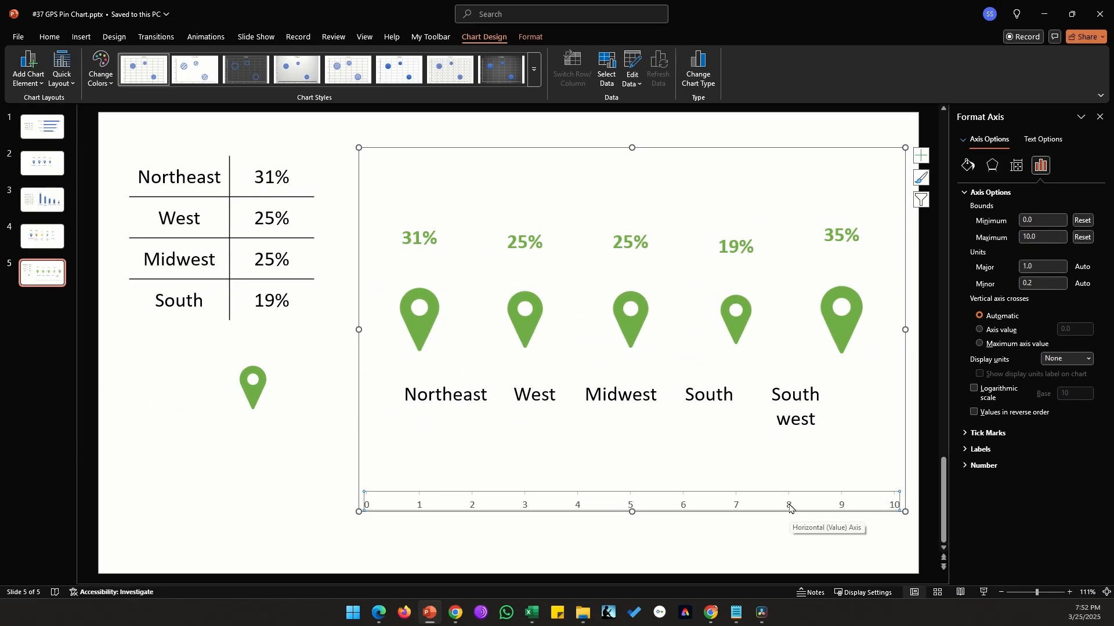
pyautogui.click(784, 505)
pyautogui.press('Delete')
# Step: Realign the West, South and Southwest labels under their pins
pyautogui.click(443, 378)
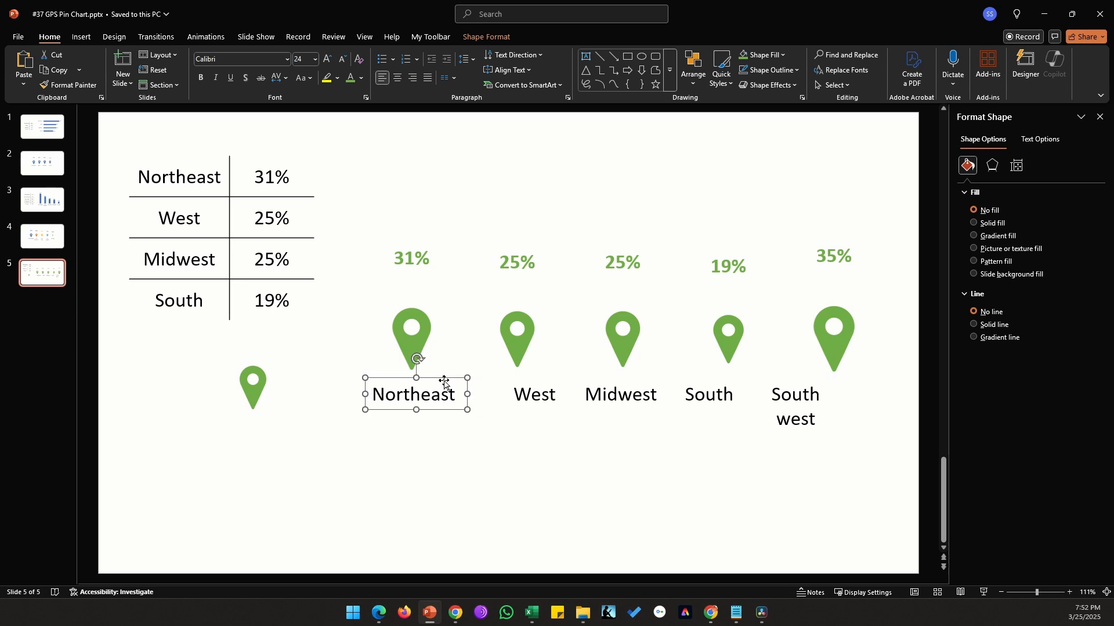
pyautogui.click(530, 395)
pyautogui.moveTo(529, 378); pyautogui.dragTo(532, 410)
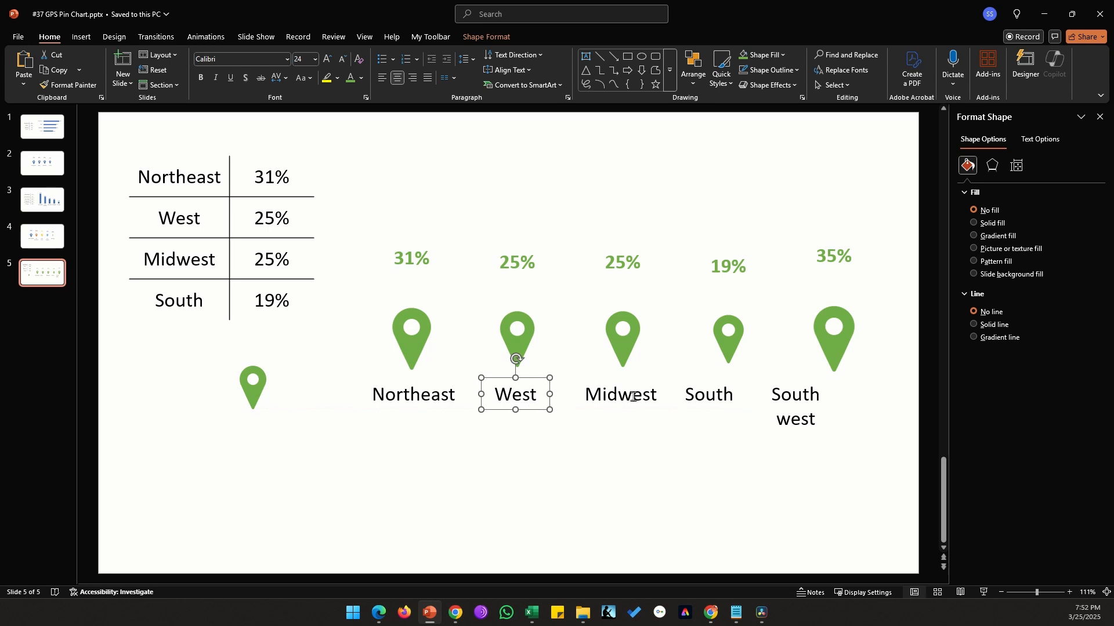
pyautogui.moveTo(709, 395); pyautogui.dragTo(726, 396)
pyautogui.click(810, 391)
pyautogui.moveTo(811, 378); pyautogui.dragTo(850, 378)
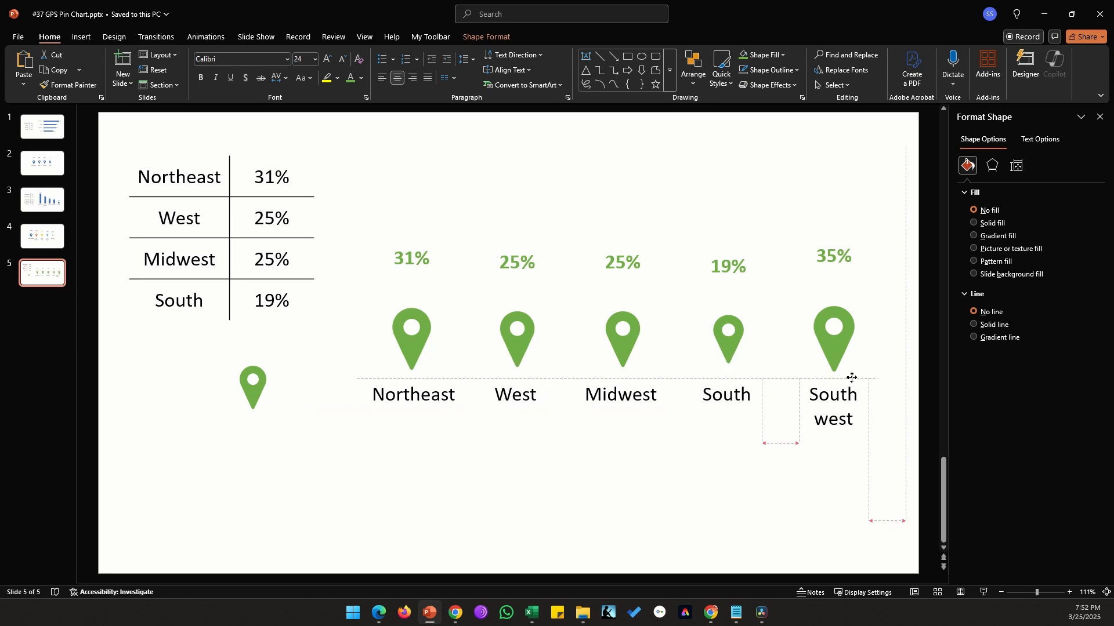
pyautogui.click(779, 529)
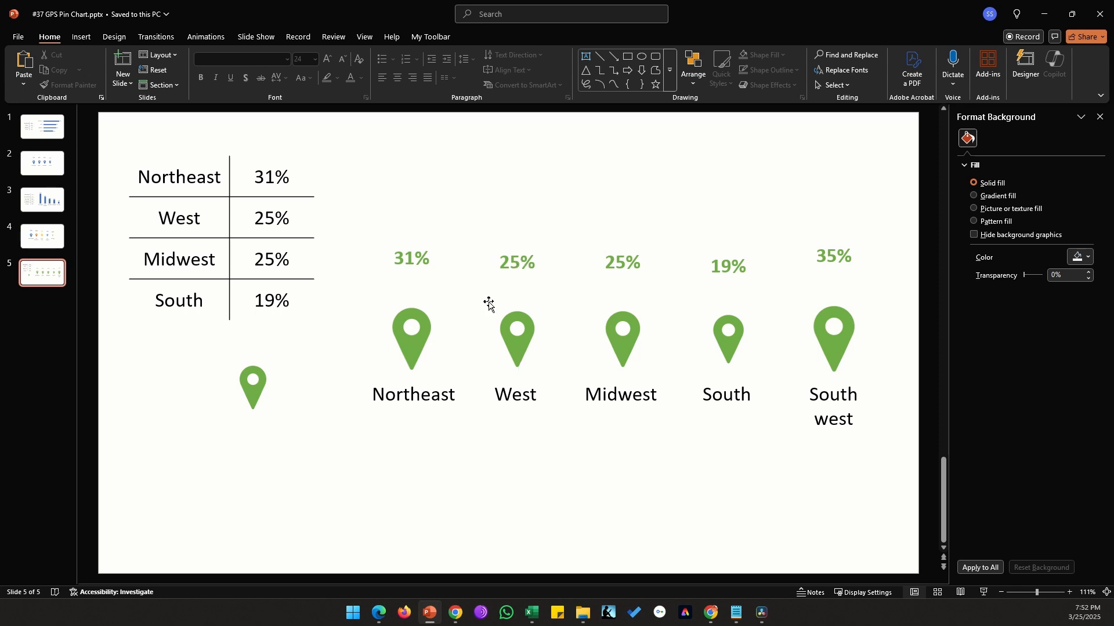
# Step: Nudge the standalone pin slightly and fill it with the orange theme colour
pyautogui.click(254, 395)
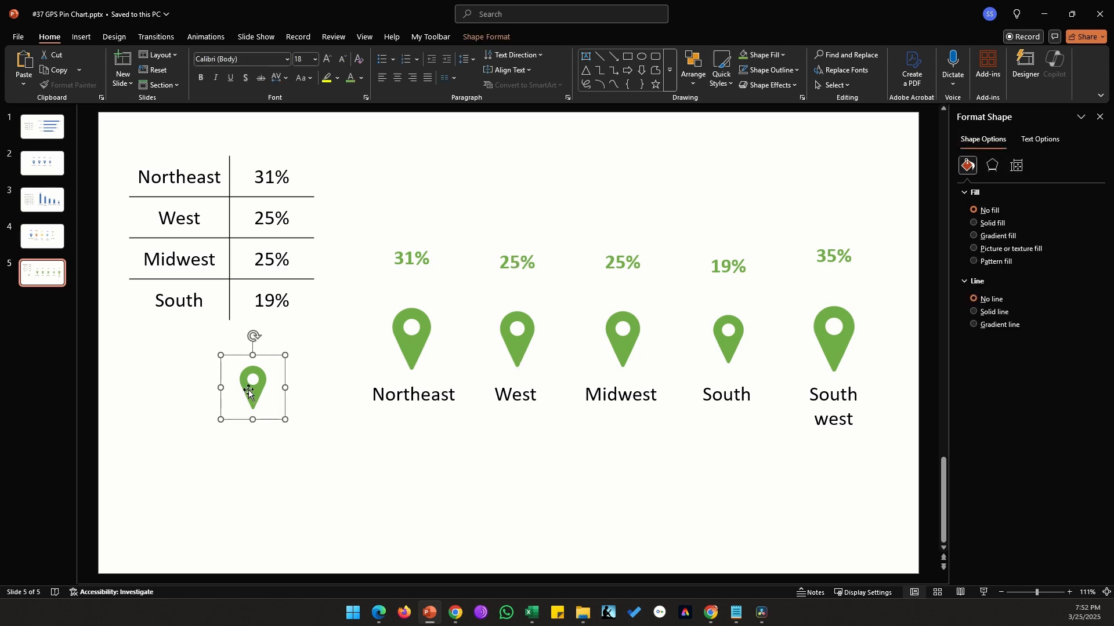
pyautogui.moveTo(253, 393)
pyautogui.mouseDown()
pyautogui.moveTo(83, 384)
pyautogui.moveTo(249, 383)
pyautogui.mouseUp()
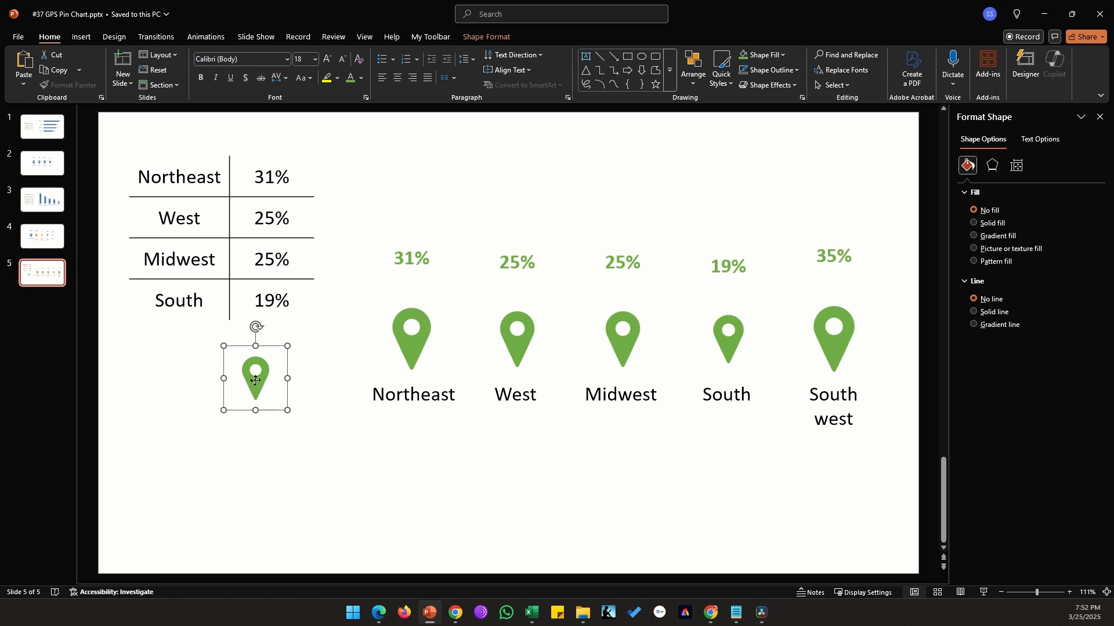
pyautogui.click(255, 379)
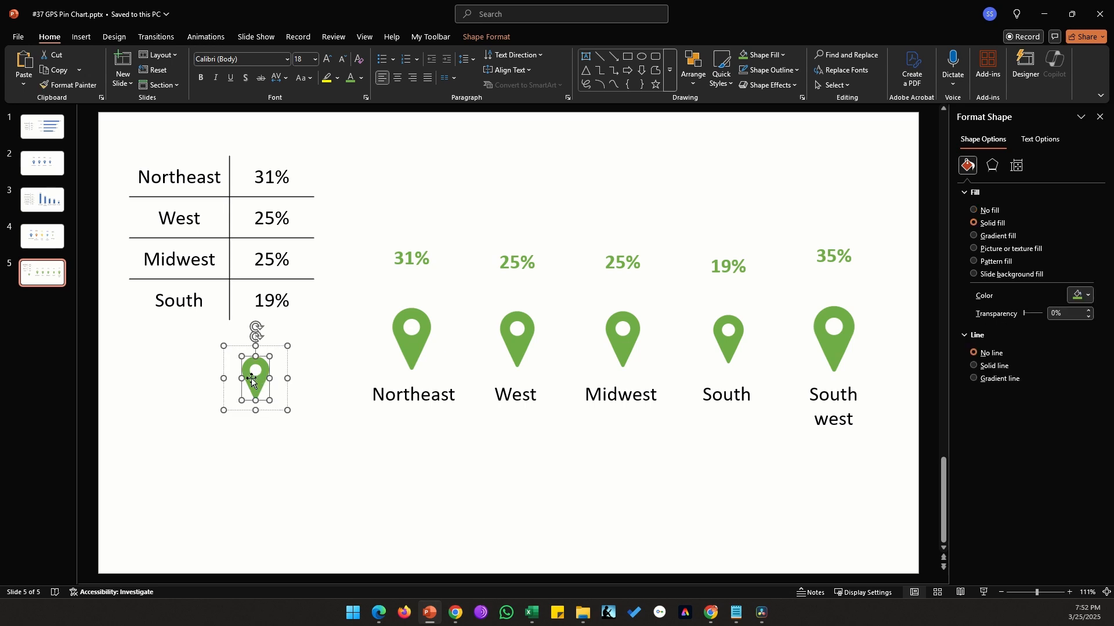
pyautogui.click(783, 55)
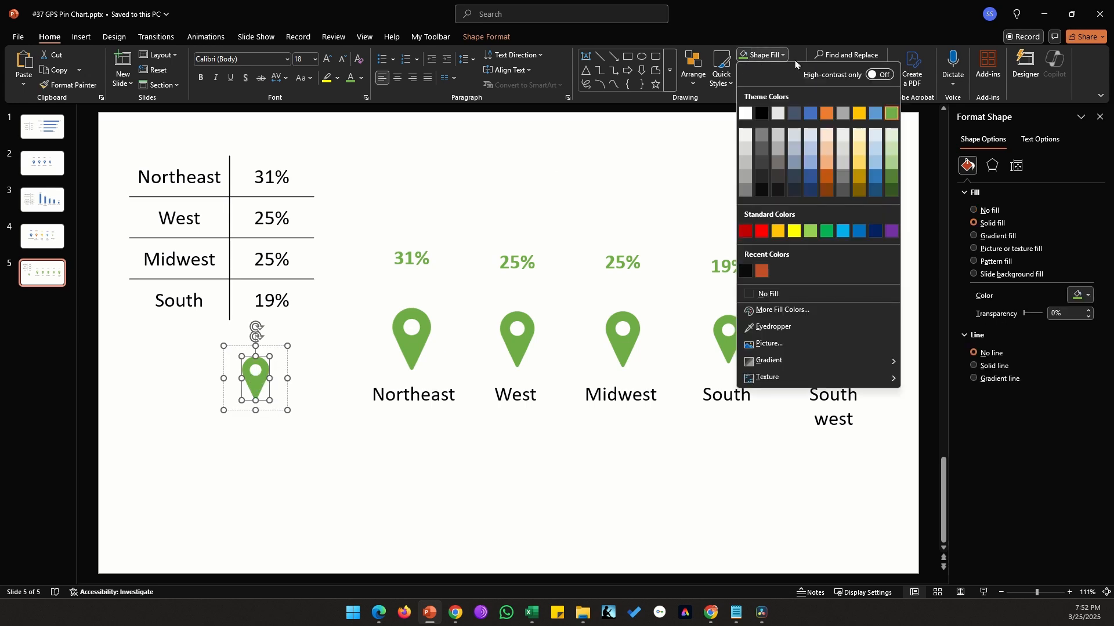
pyautogui.click(826, 113)
pyautogui.click(378, 500)
# Step: Paste the orange pin onto the West data point so its bubble becomes an orange pin
pyautogui.click(259, 384)
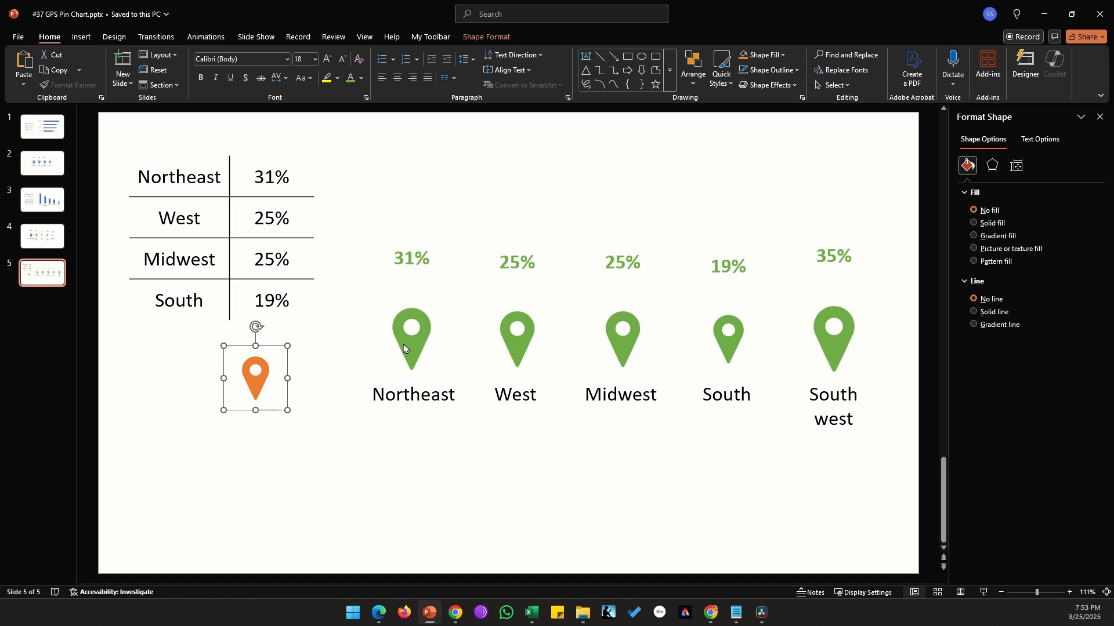
pyautogui.click(515, 341)
pyautogui.click(516, 355)
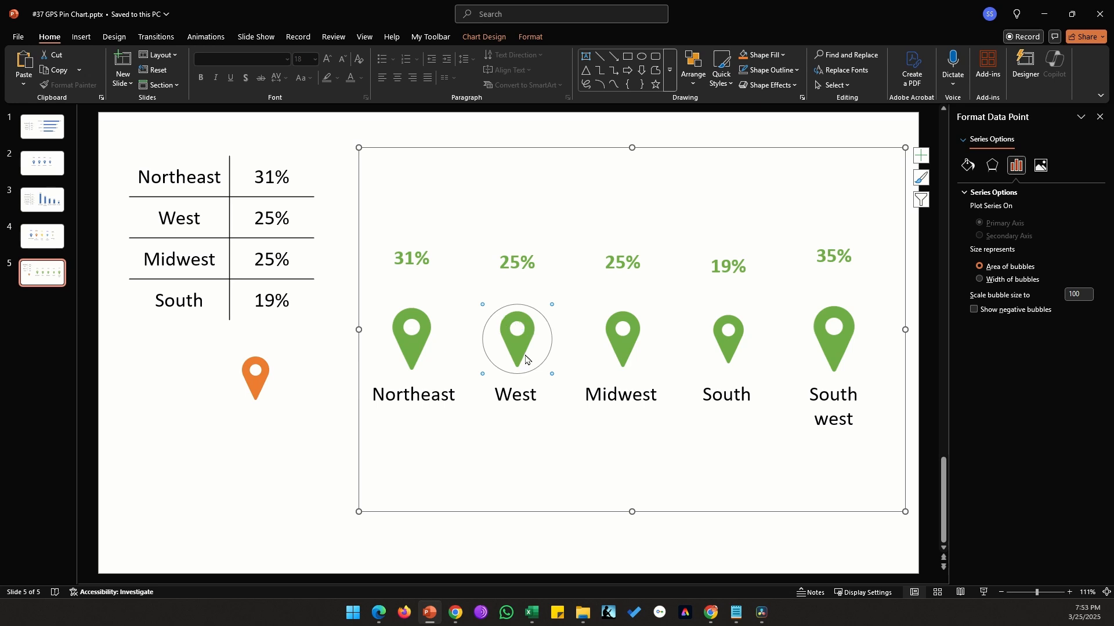
pyautogui.hotkey('ctrl', 'v')
pyautogui.click(311, 490)
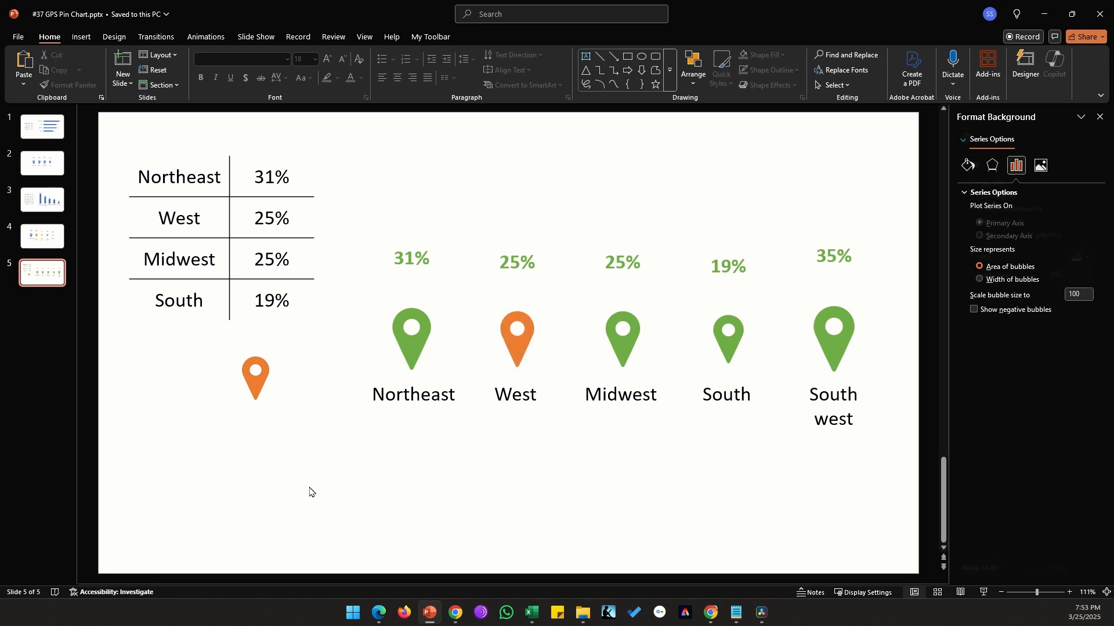
# Step: Colour the West data label's font orange
pyautogui.click(522, 270)
pyautogui.click(522, 269)
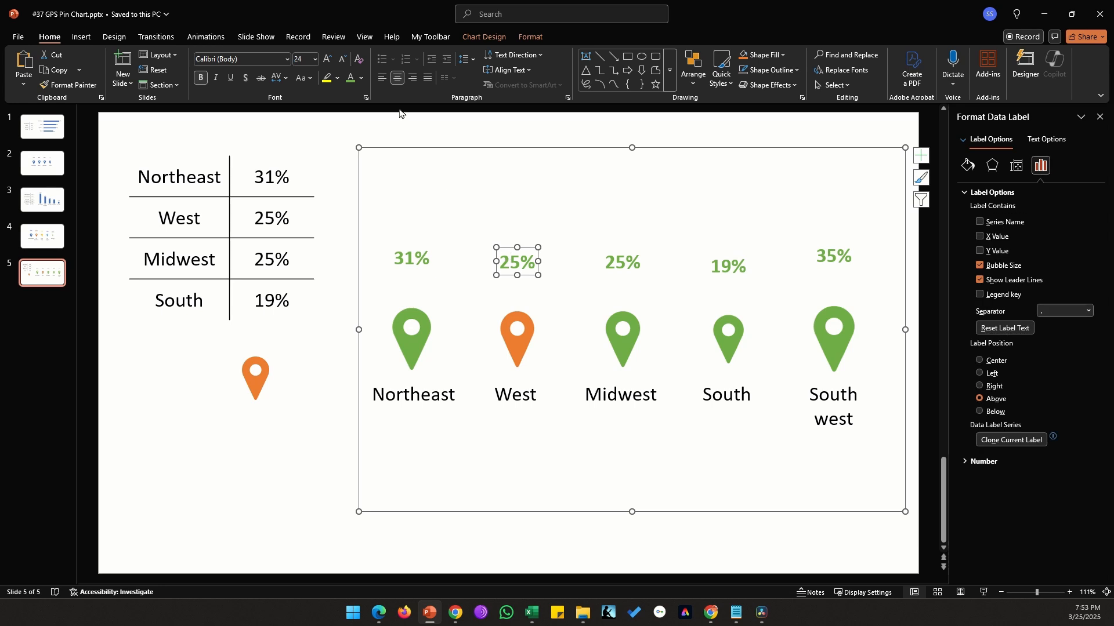
pyautogui.click(361, 78)
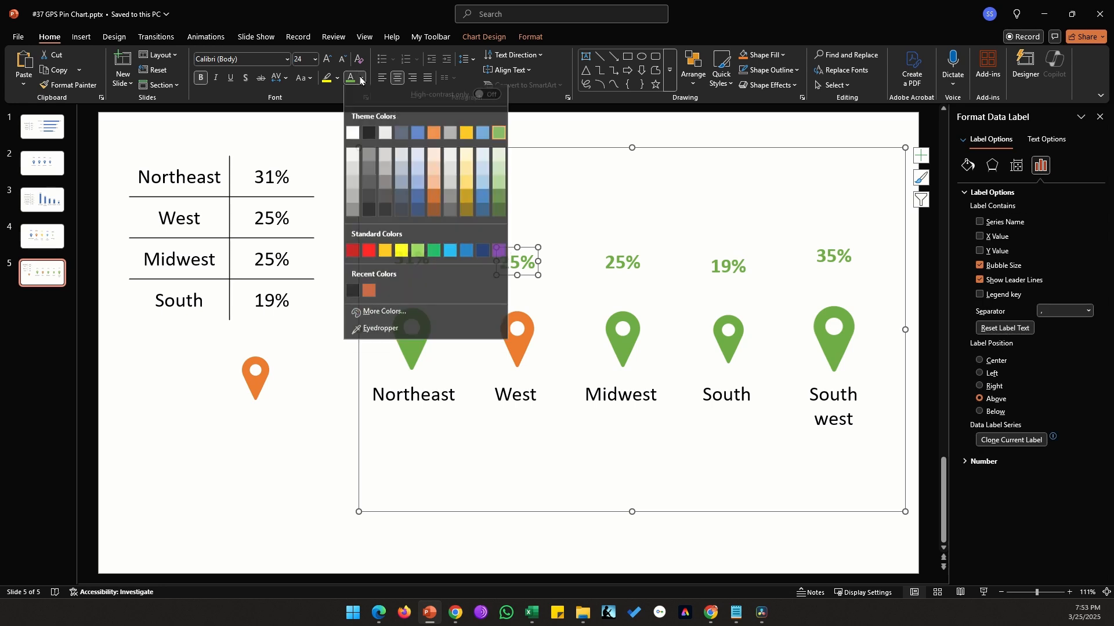
pyautogui.click(429, 140)
pyautogui.click(289, 504)
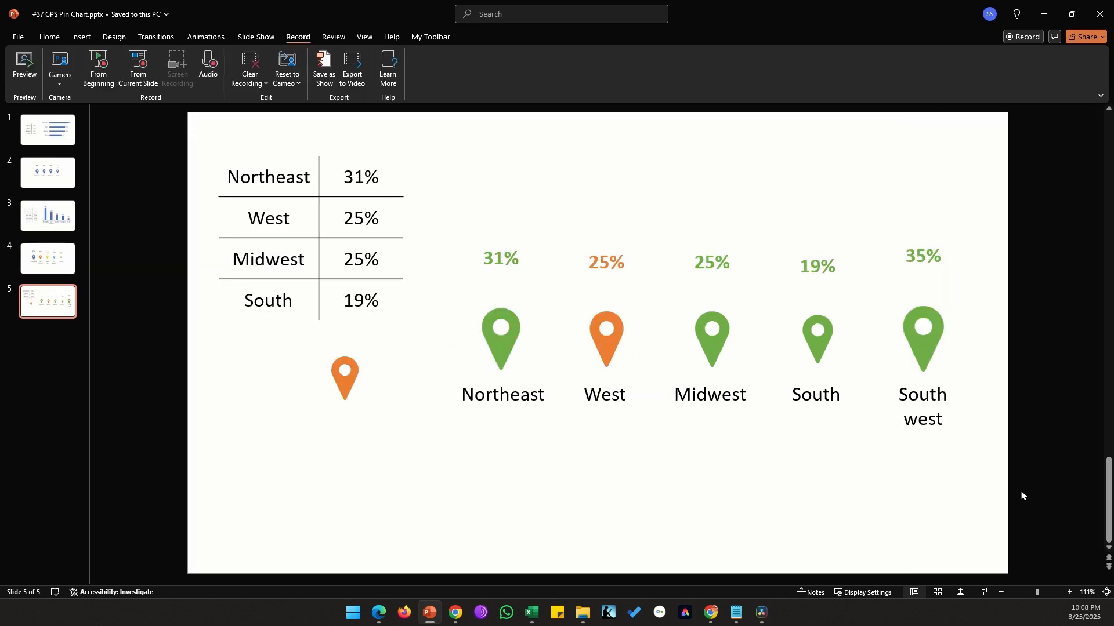
# Step: Group the chart with its region labels, shrink the group, and ungroup it
pyautogui.moveTo(999, 509); pyautogui.dragTo(400, 148)
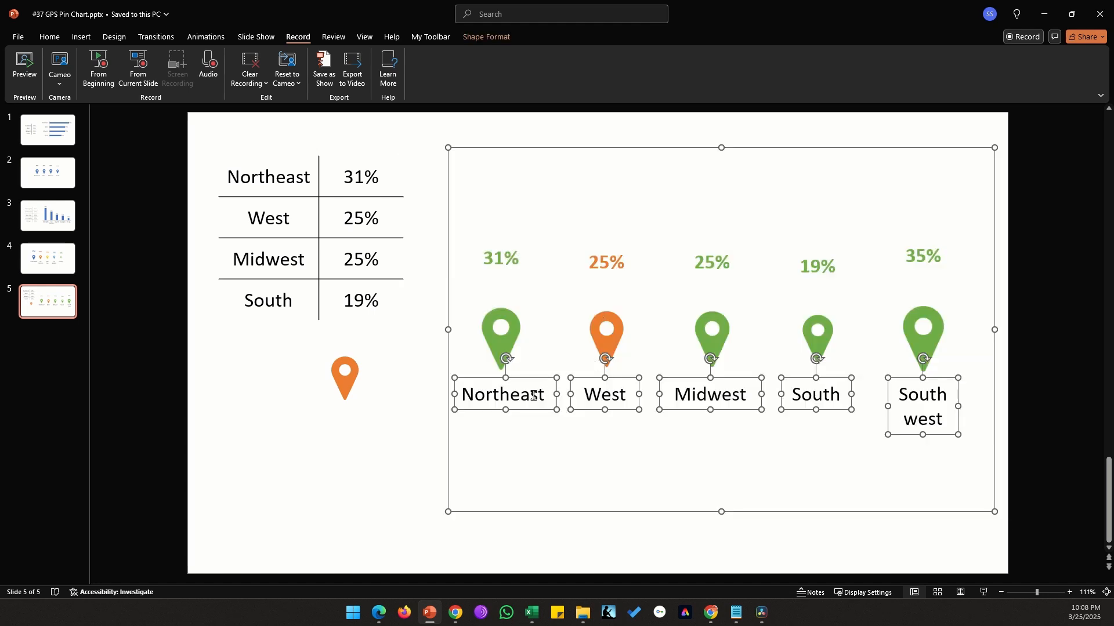
pyautogui.hotkey('ctrl', 'g')
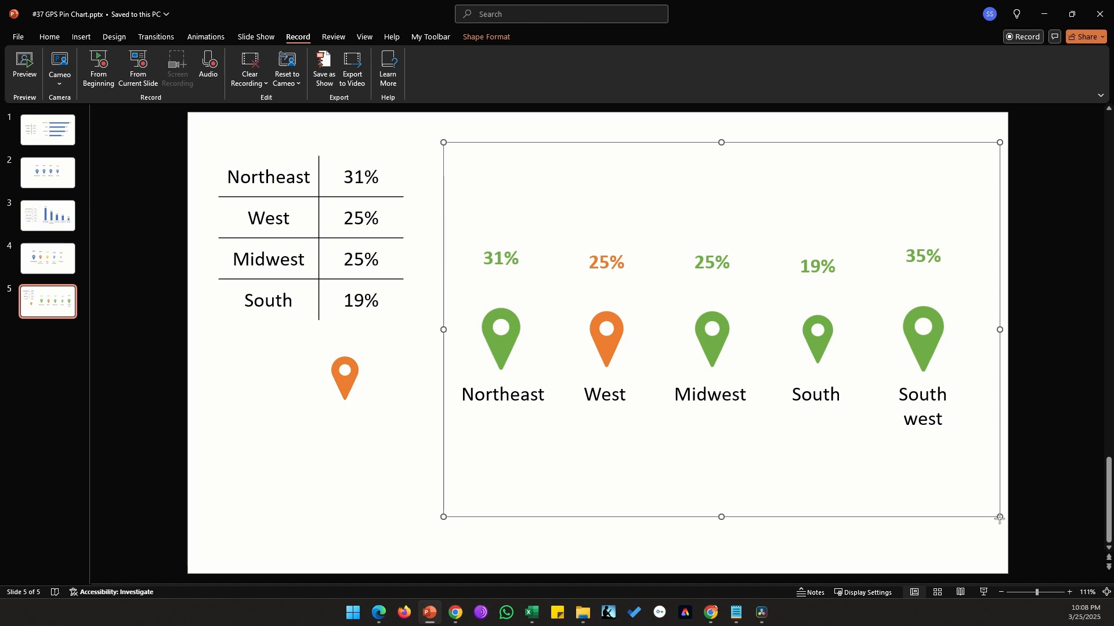
pyautogui.moveTo(999, 518); pyautogui.dragTo(746, 347)
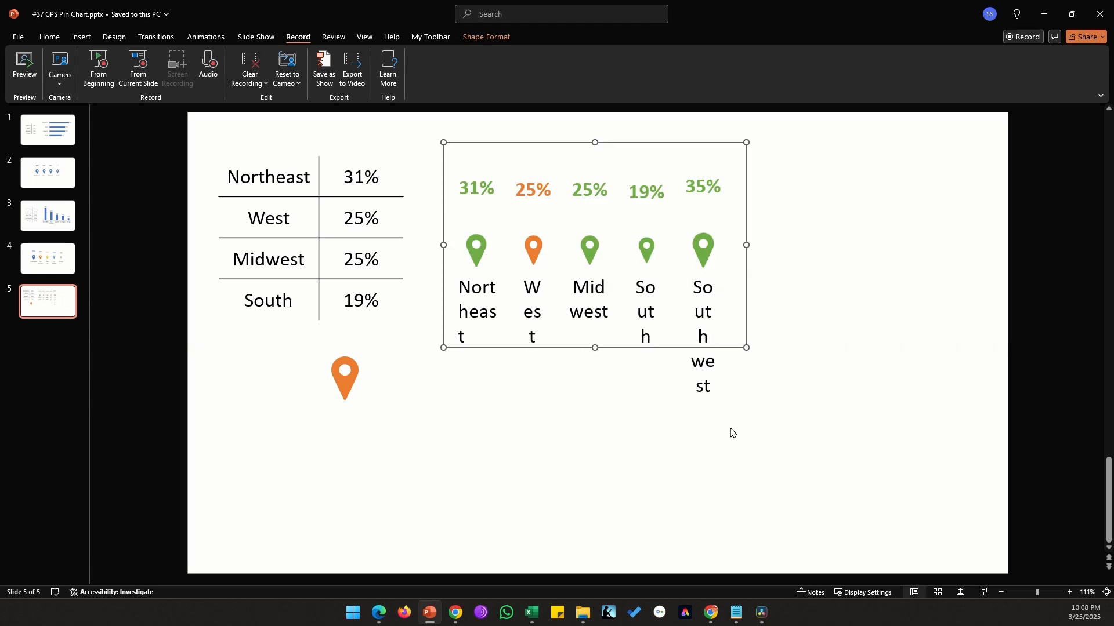
pyautogui.hotkey('ctrl', 'shift', 'g')
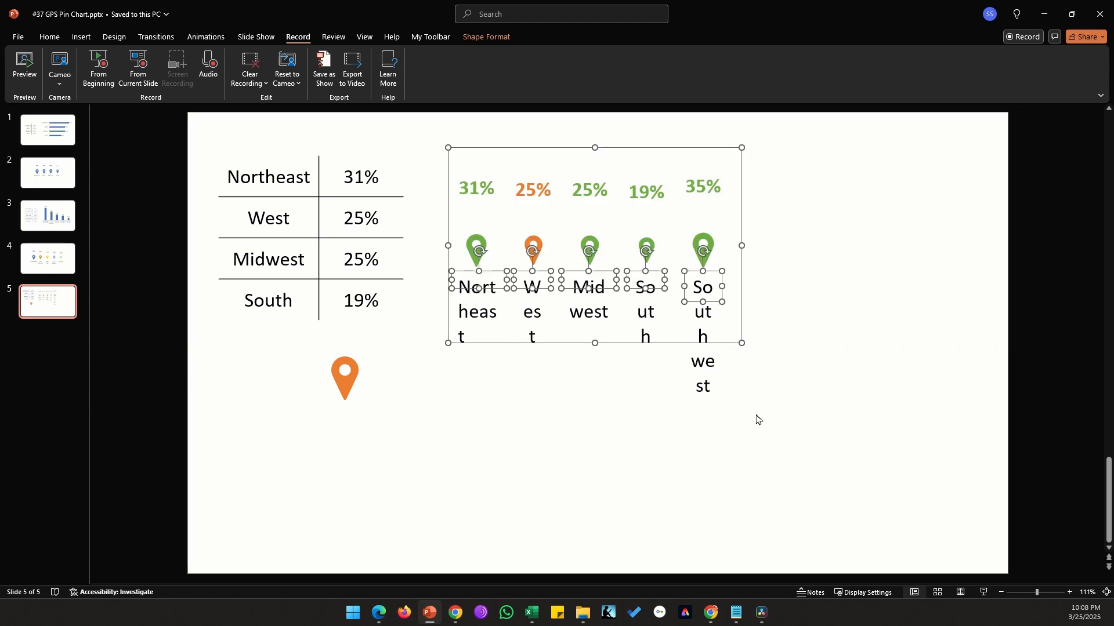
# Step: Set the region labels' font size to 12
pyautogui.click(760, 419)
pyautogui.moveTo(811, 420); pyautogui.dragTo(415, 265)
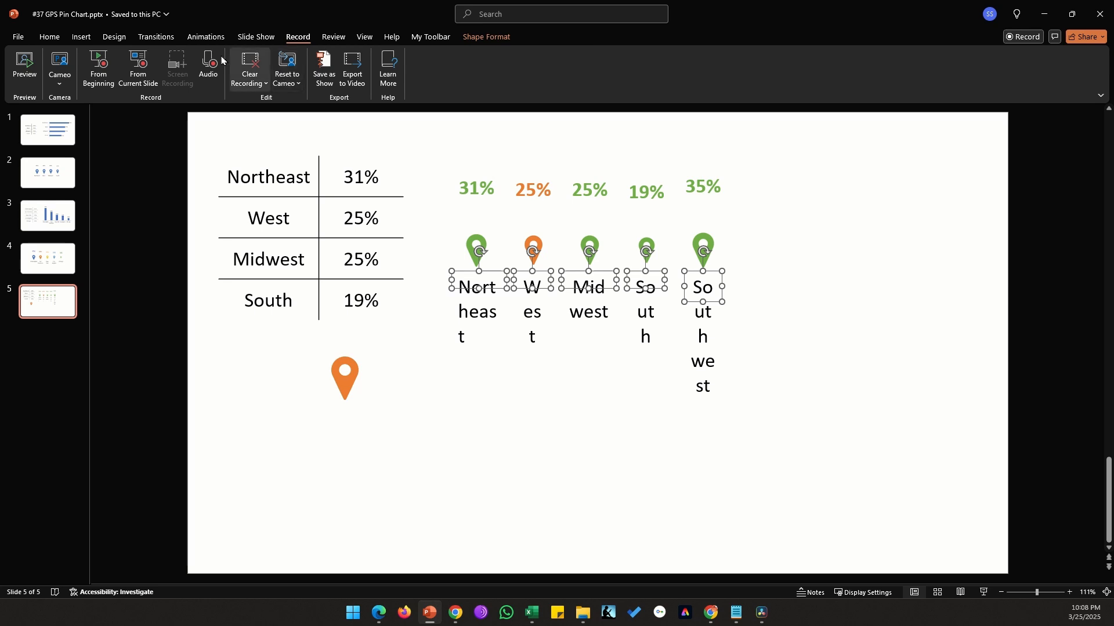
pyautogui.click(50, 37)
pyautogui.click(299, 59)
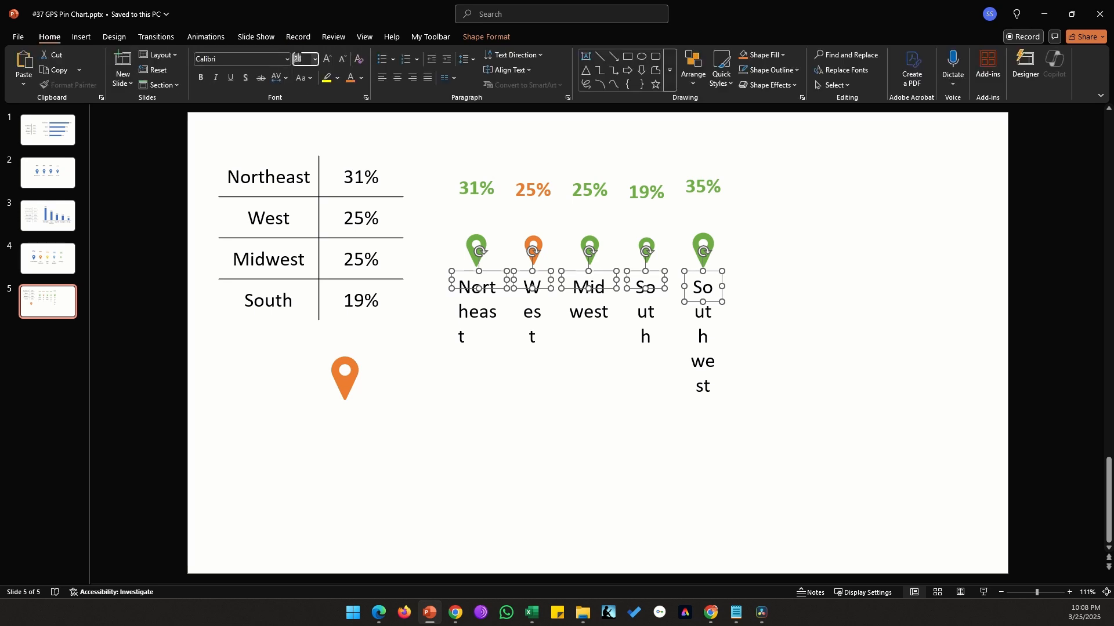
pyautogui.write('12')
pyautogui.press('Return')
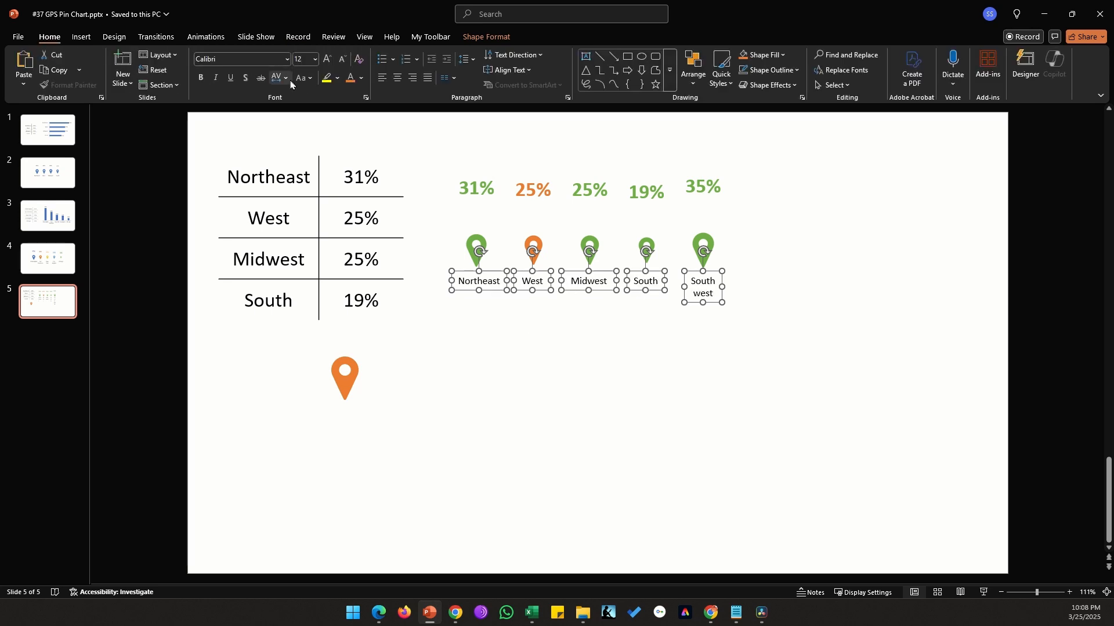
pyautogui.press('Escape')
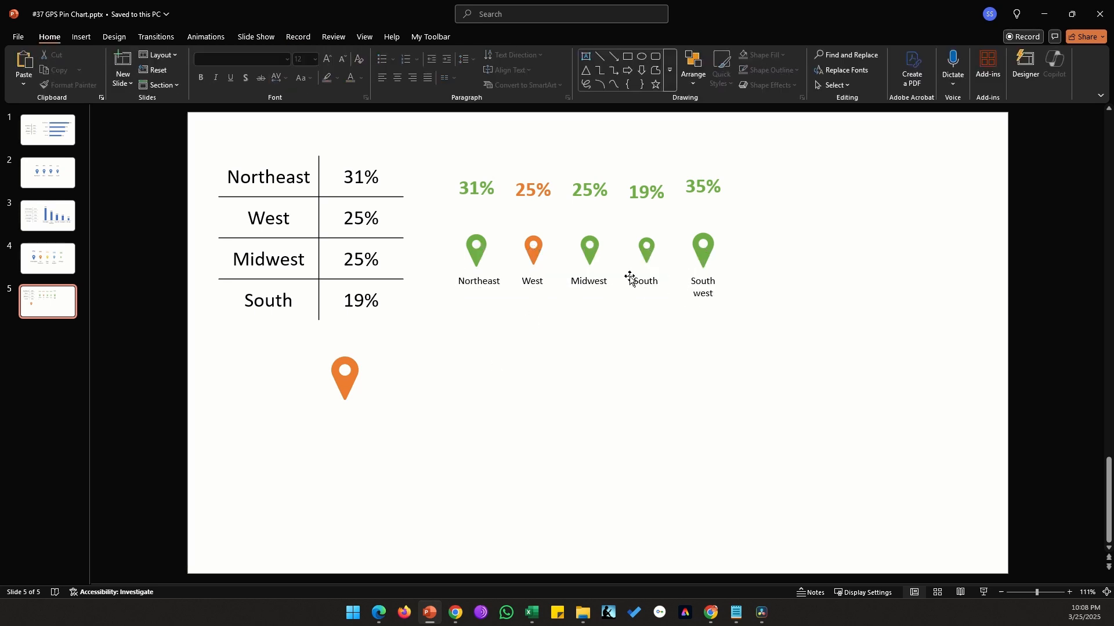
# Step: Scale the bubble size of the pin series to 200
pyautogui.doubleClick(704, 258)
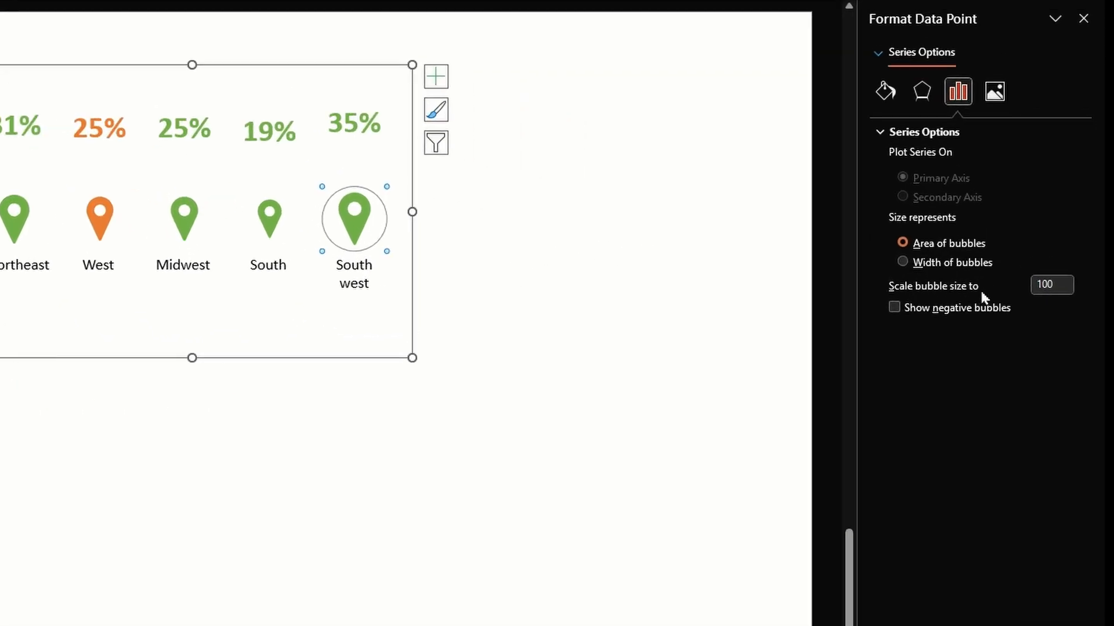
pyautogui.moveTo(1056, 282); pyautogui.dragTo(1015, 288)
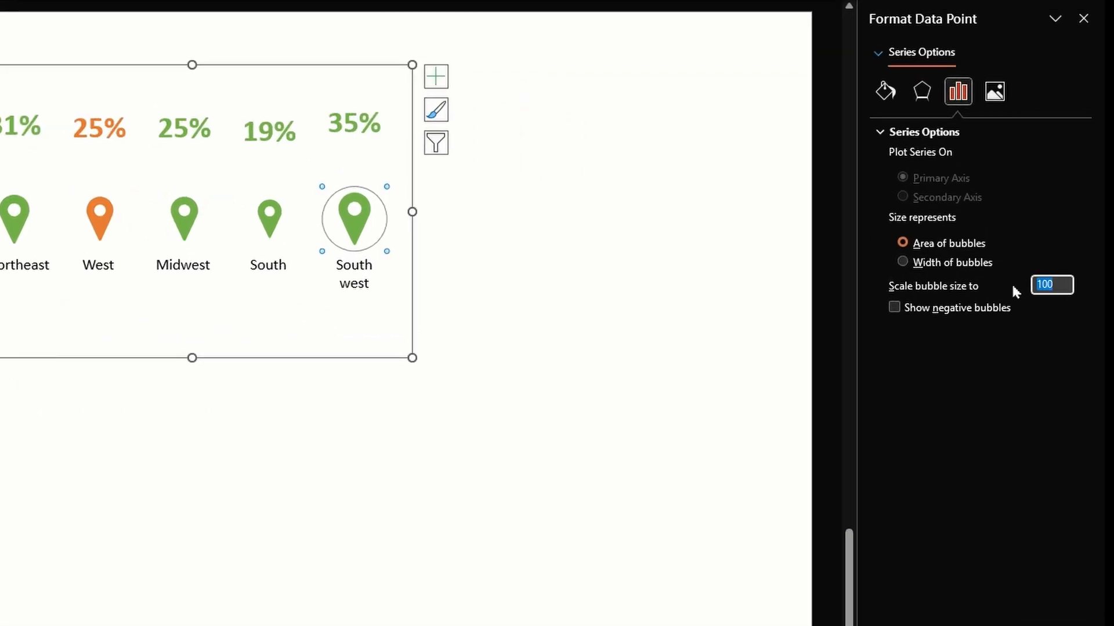
pyautogui.write('200')
pyautogui.press('Tab')
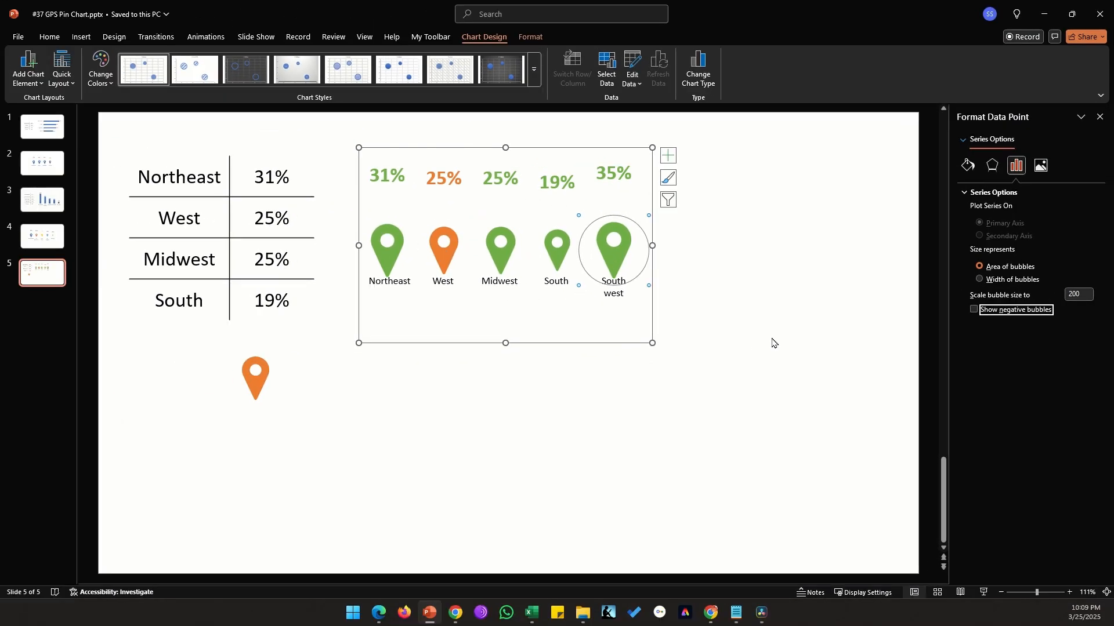
pyautogui.click(595, 358)
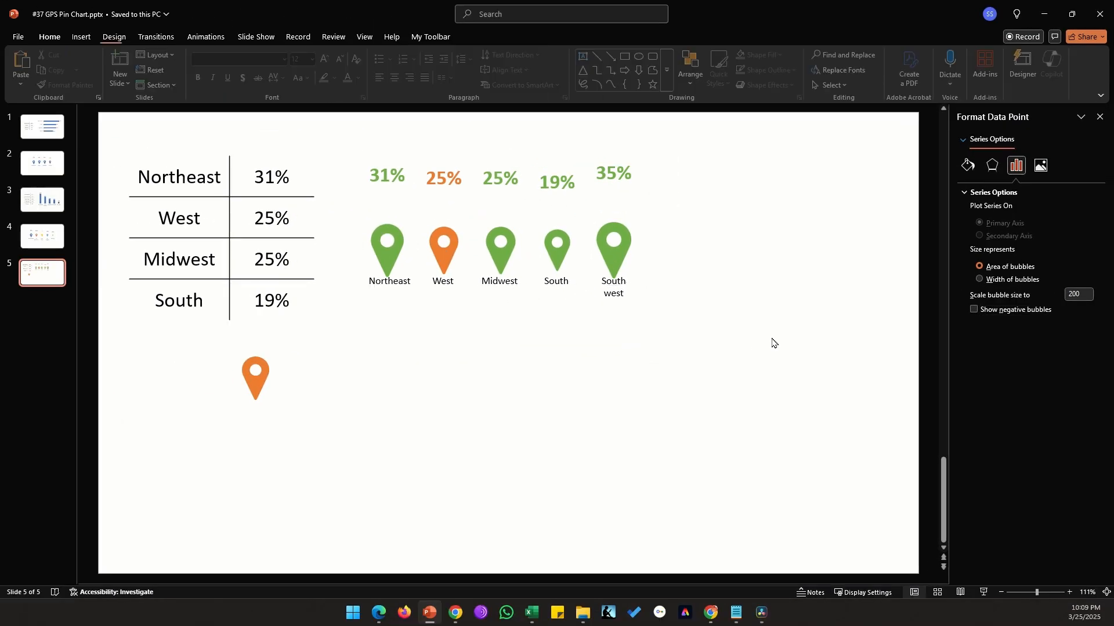
pyautogui.moveTo(619, 265)
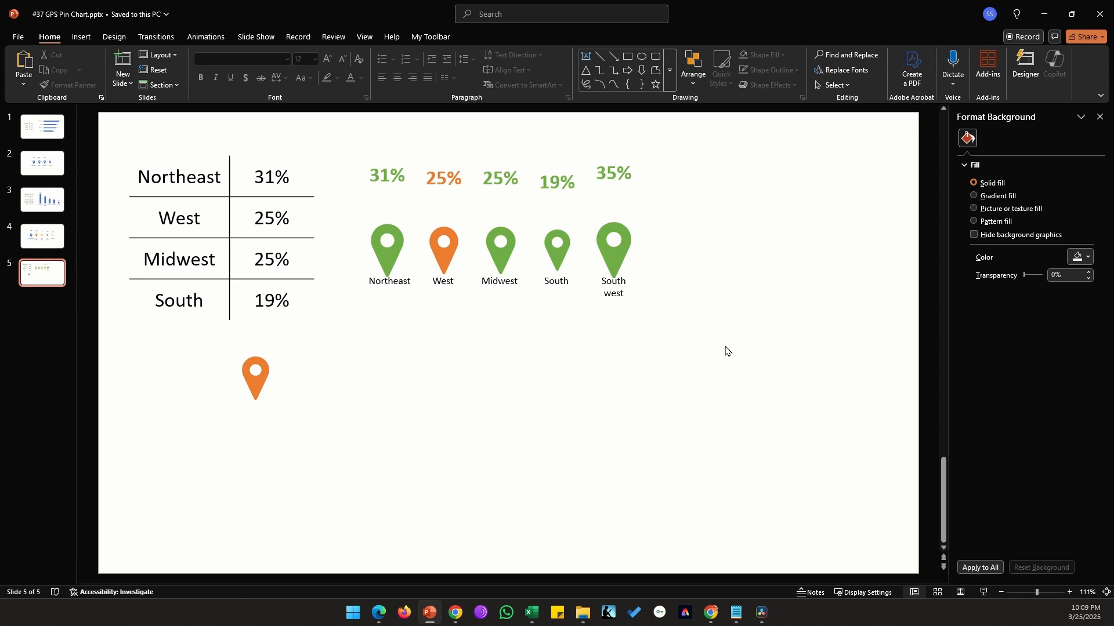
pyautogui.moveTo(726, 347); pyautogui.dragTo(325, 120)
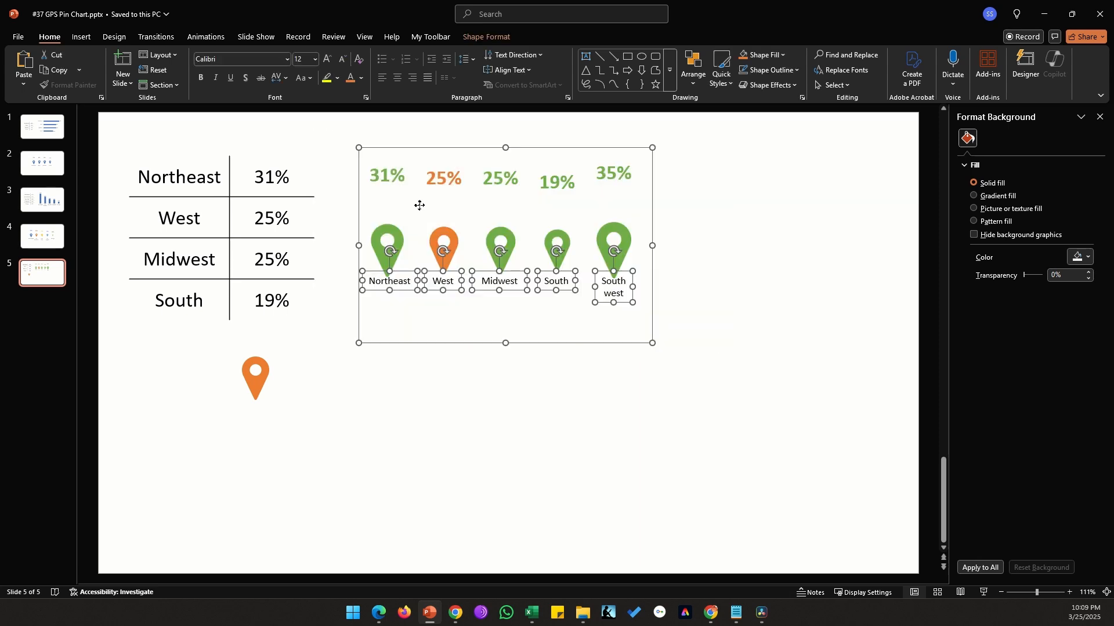
pyautogui.click(646, 382)
pyautogui.moveTo(689, 350); pyautogui.dragTo(759, 424)
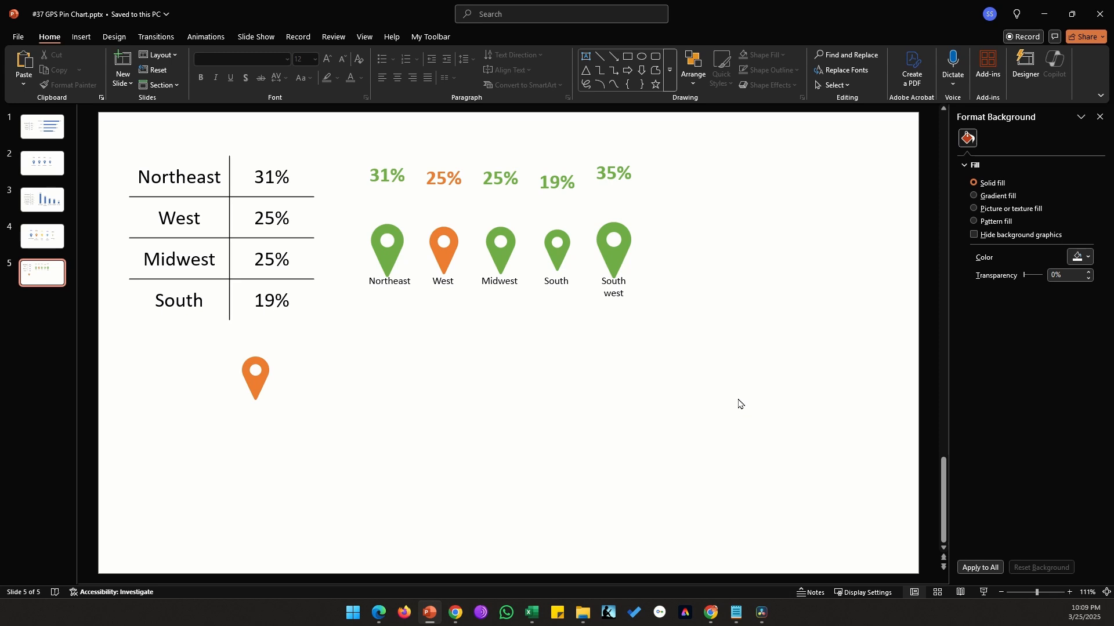
pyautogui.click(619, 269)
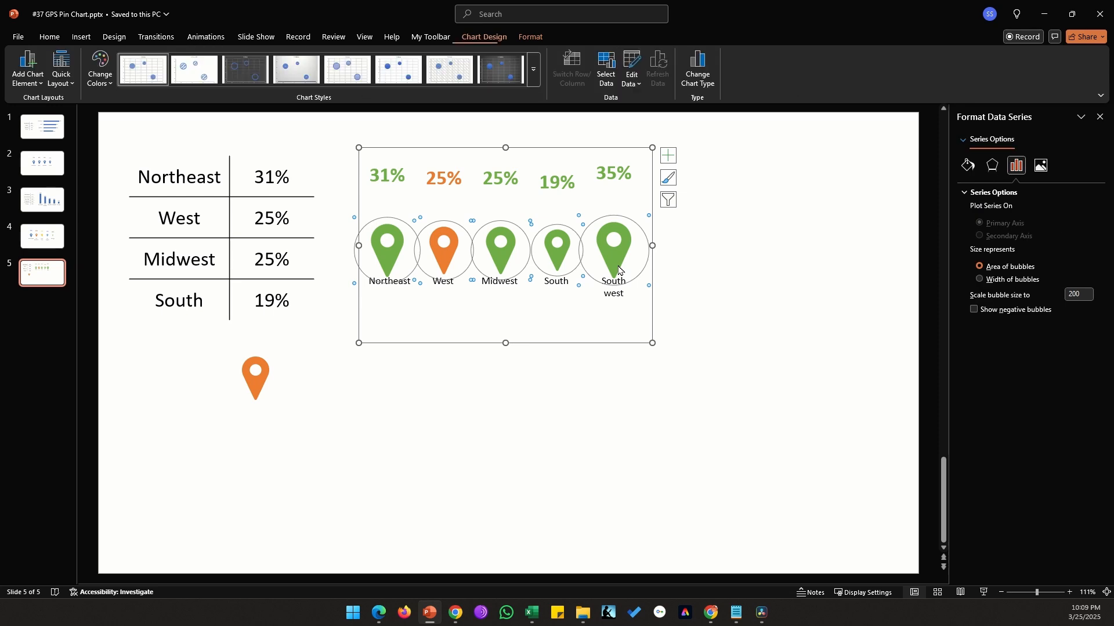